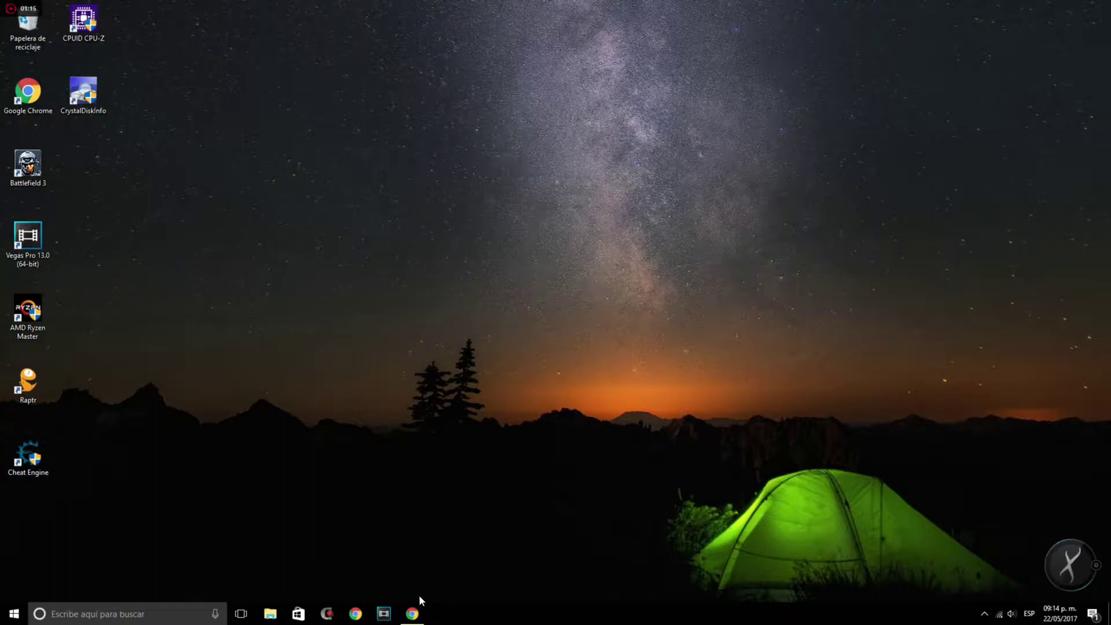
Switch to Chrome to check the weather in Morelia, and close the browser.
{"action": "left_click", "coordinate": [413, 612]}
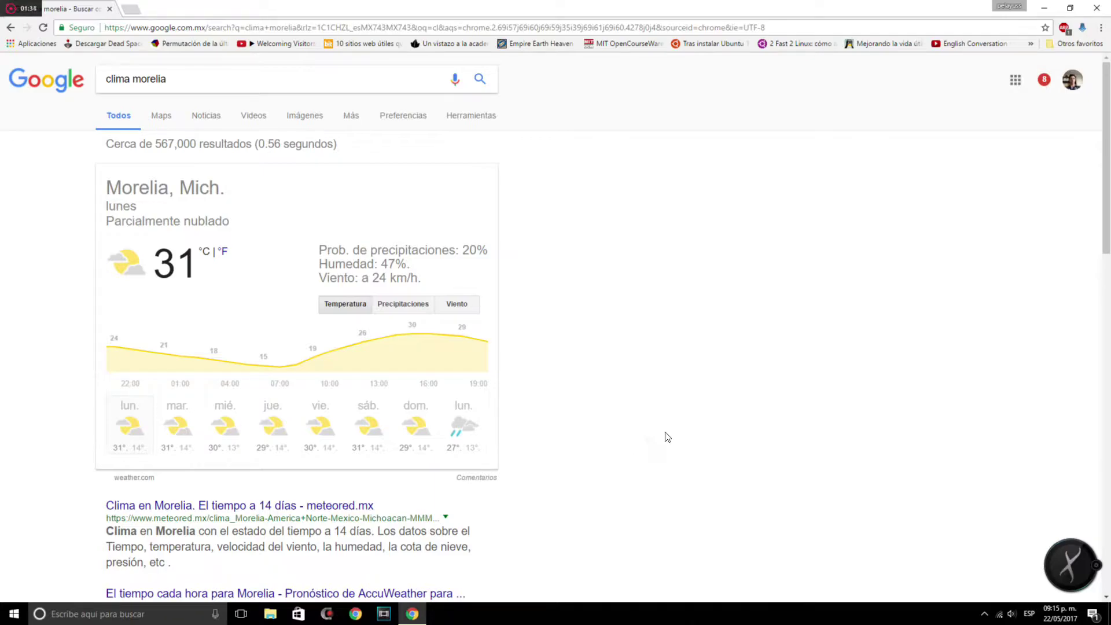
{"action": "key", "text": "alt+F4"}
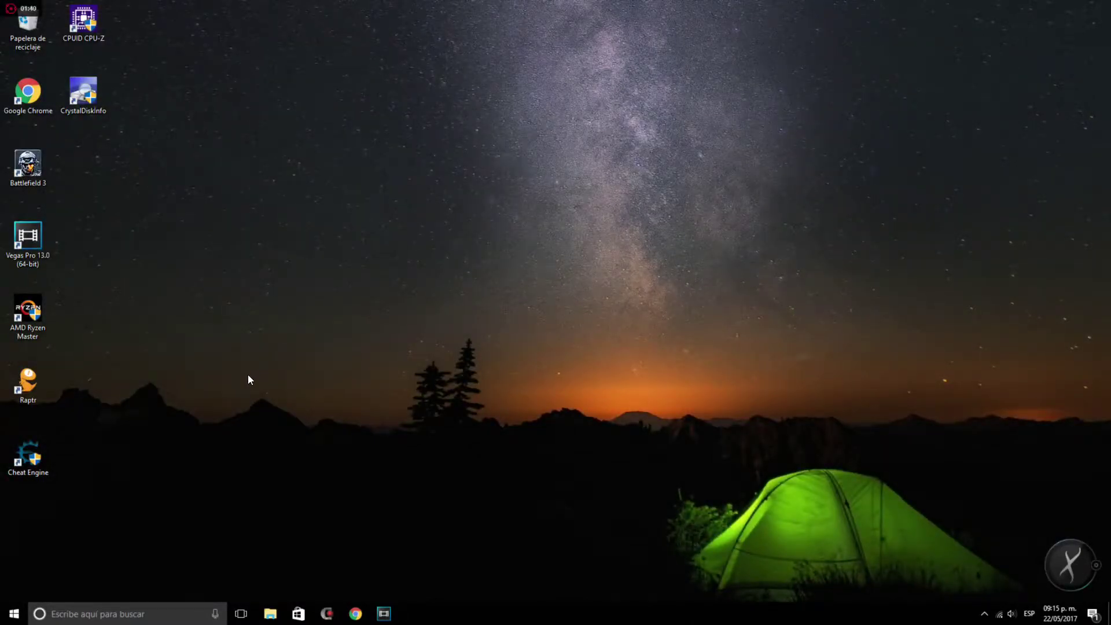
Launch AMD Ryzen Master, allow it to make changes to the device, and accept its overclocking warning.
{"action": "double_click", "coordinate": [30, 308]}
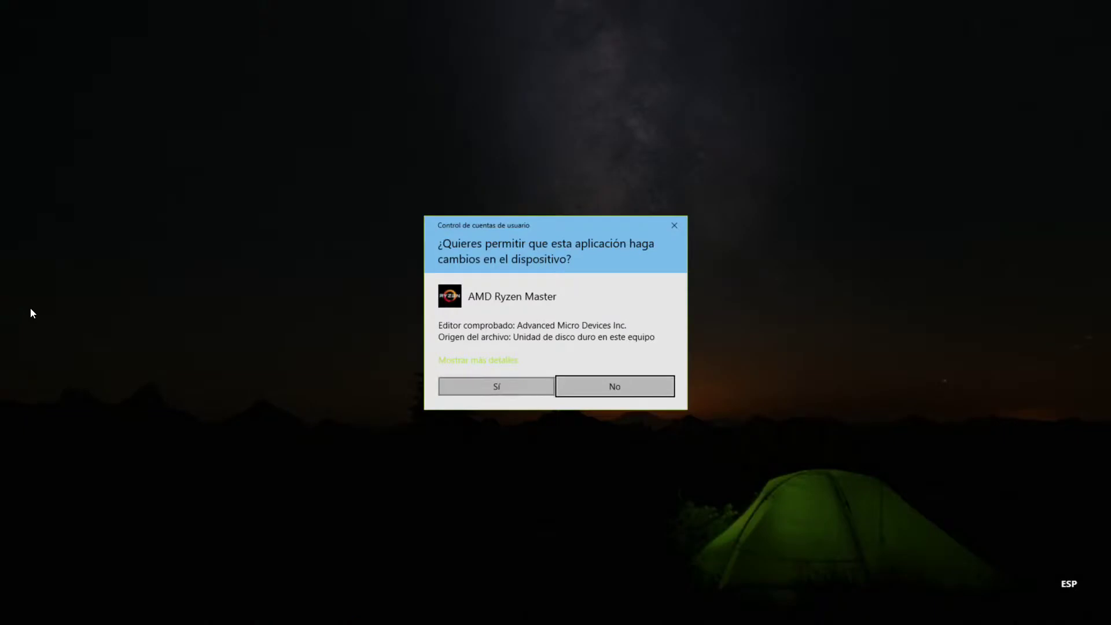
{"action": "left_click", "coordinate": [471, 387]}
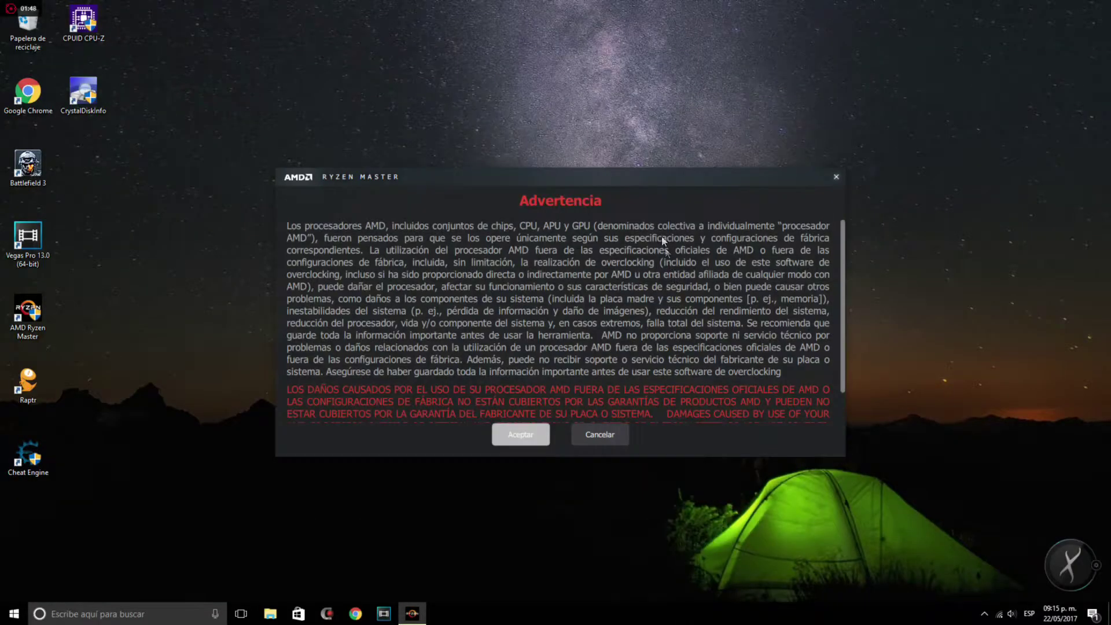
{"action": "scroll", "coordinate": [602, 346], "scroll_direction": "down", "scroll_amount": 1}
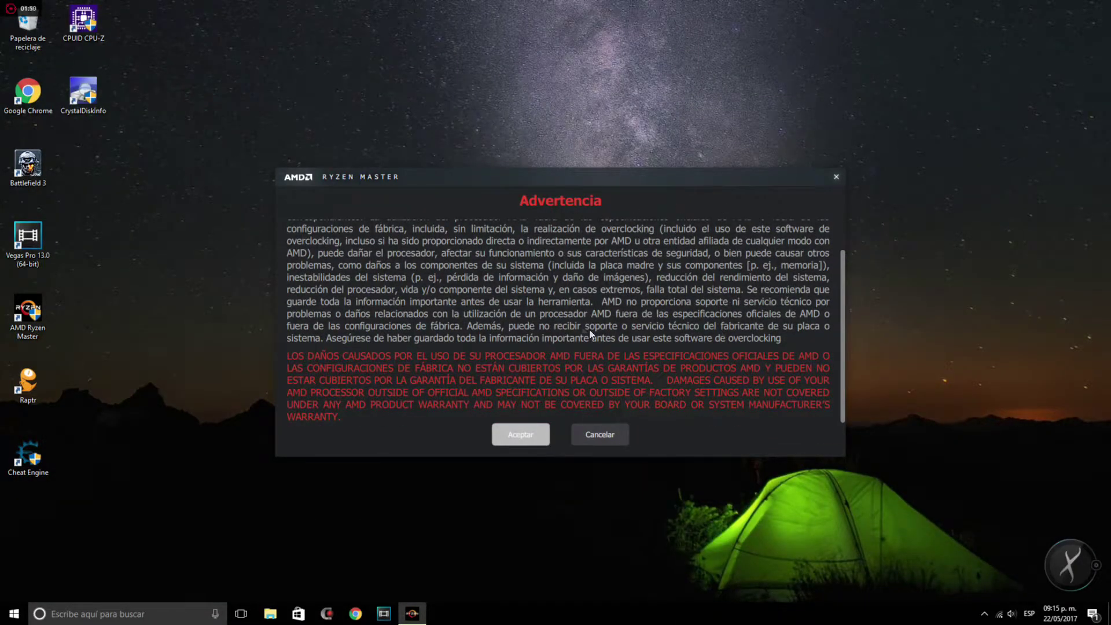
{"action": "left_click", "coordinate": [536, 435]}
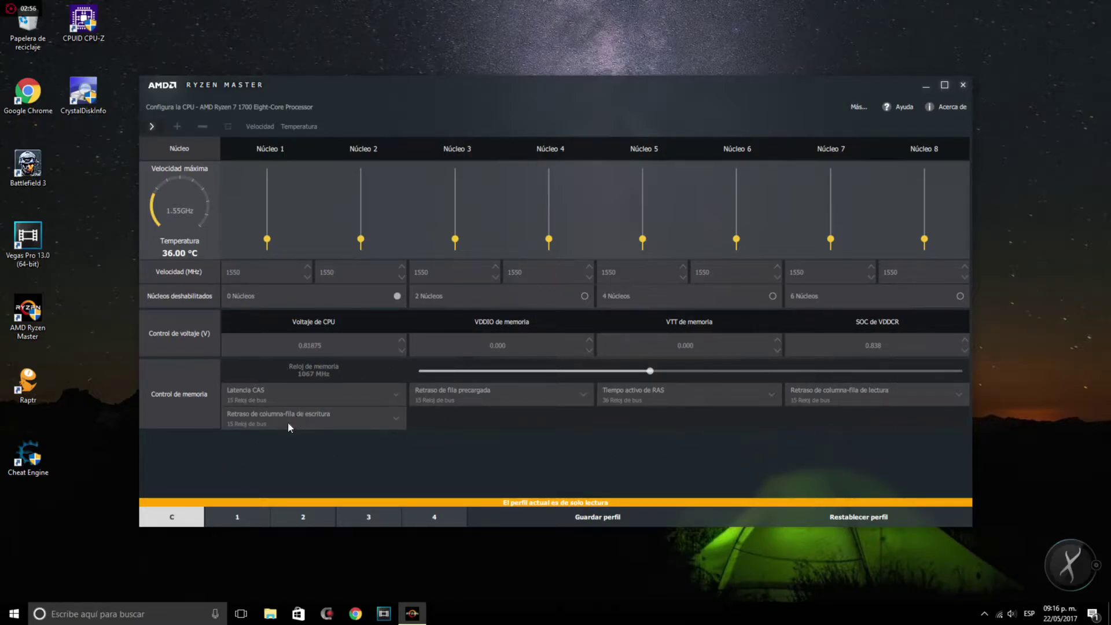
Review the current profile and profiles 1 to 4, and return to profile 1.
{"action": "left_click", "coordinate": [174, 511]}
{"action": "left_click", "coordinate": [248, 516]}
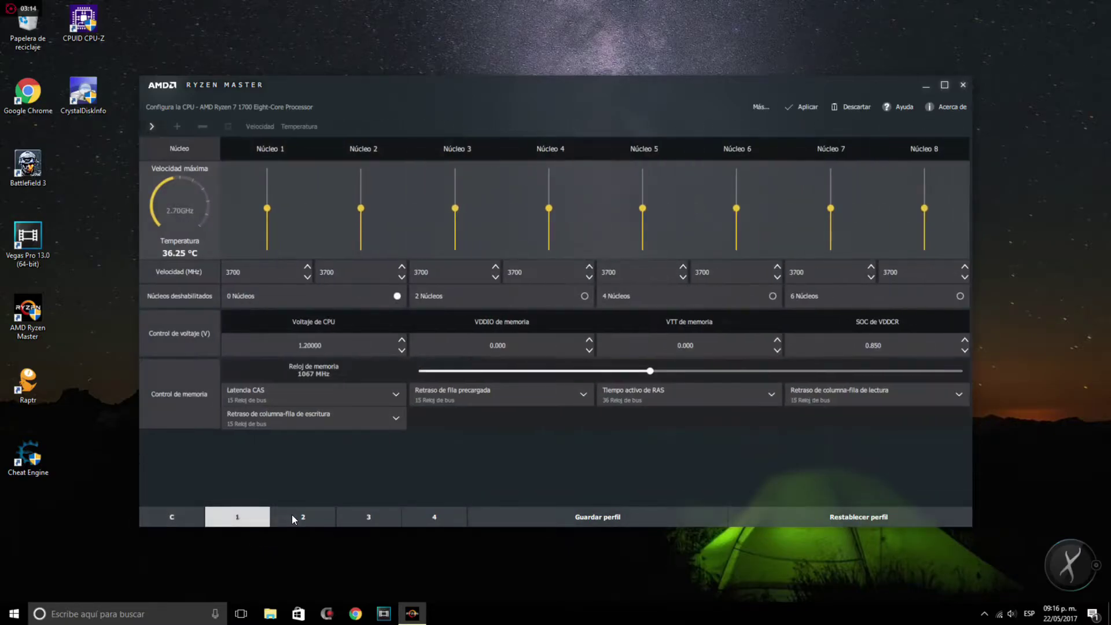
{"action": "left_click", "coordinate": [300, 515]}
{"action": "left_click", "coordinate": [379, 516]}
{"action": "left_click", "coordinate": [431, 517]}
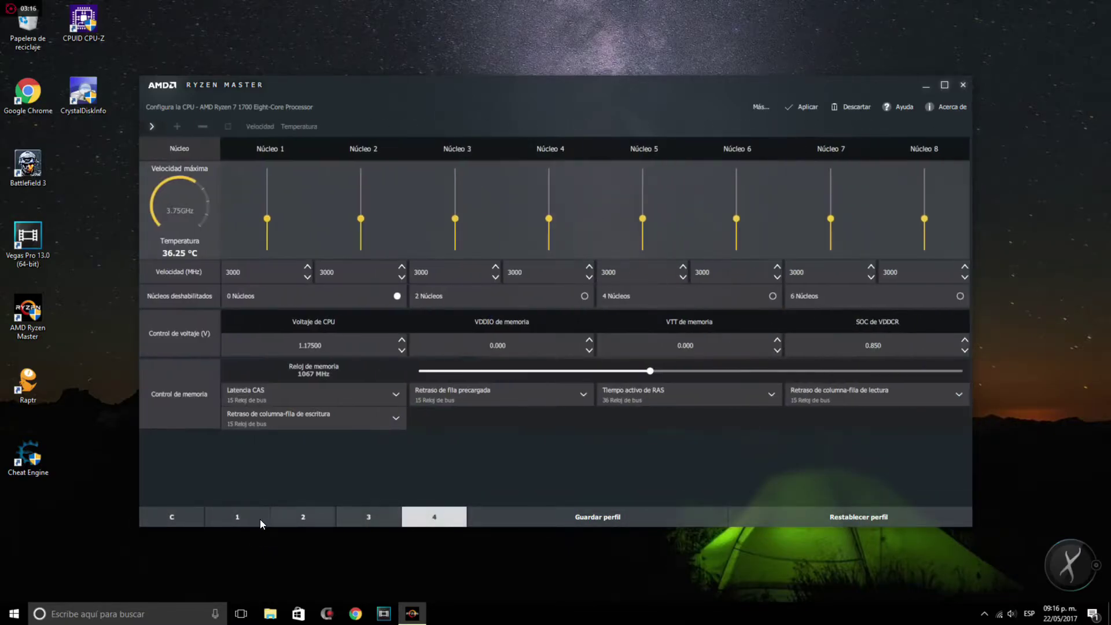
{"action": "left_click", "coordinate": [242, 518]}
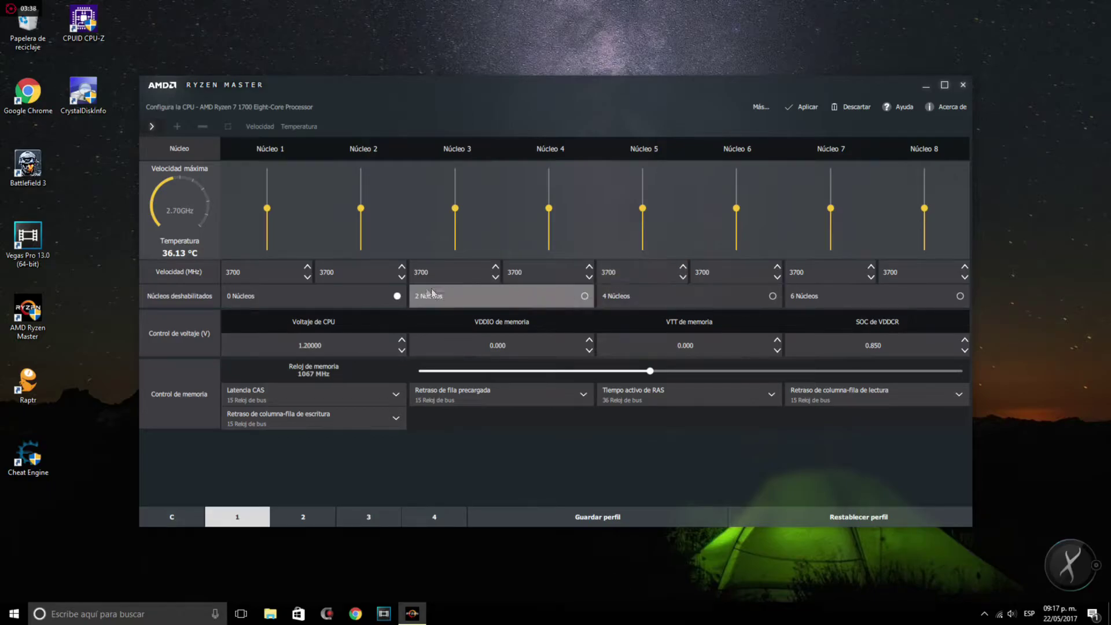
Raise profile 1's core speed in stages to 4350 MHz on all cores.
{"action": "left_click", "coordinate": [307, 267]}
{"action": "left_click", "coordinate": [308, 267]}
{"action": "left_click", "coordinate": [307, 267]}
{"action": "left_click", "coordinate": [307, 268]}
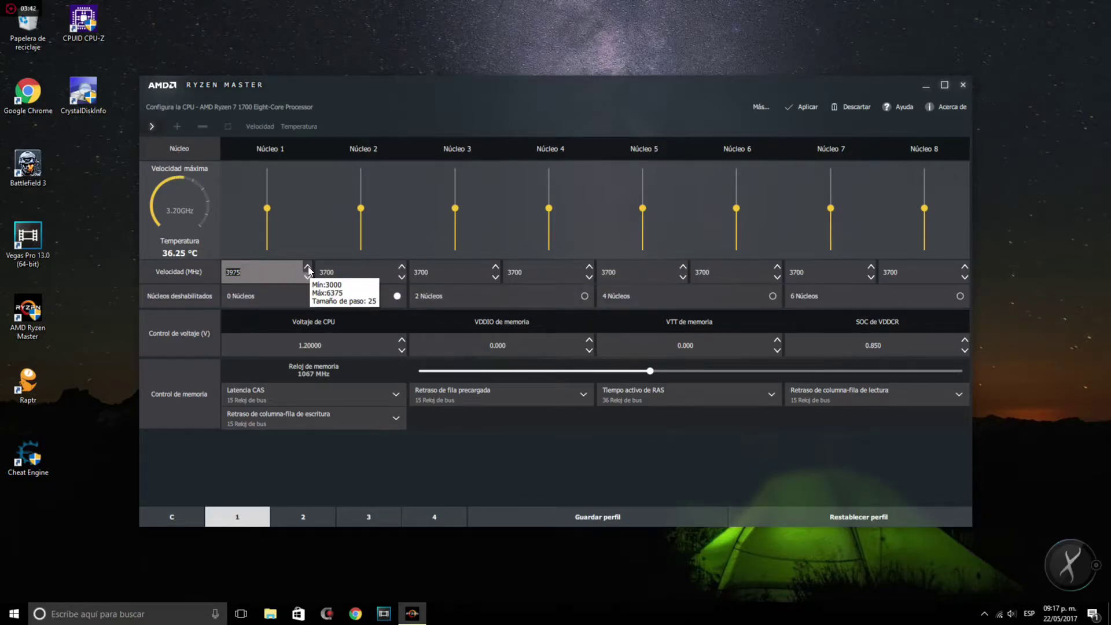
{"action": "left_click", "coordinate": [307, 268]}
{"action": "left_click", "coordinate": [308, 268]}
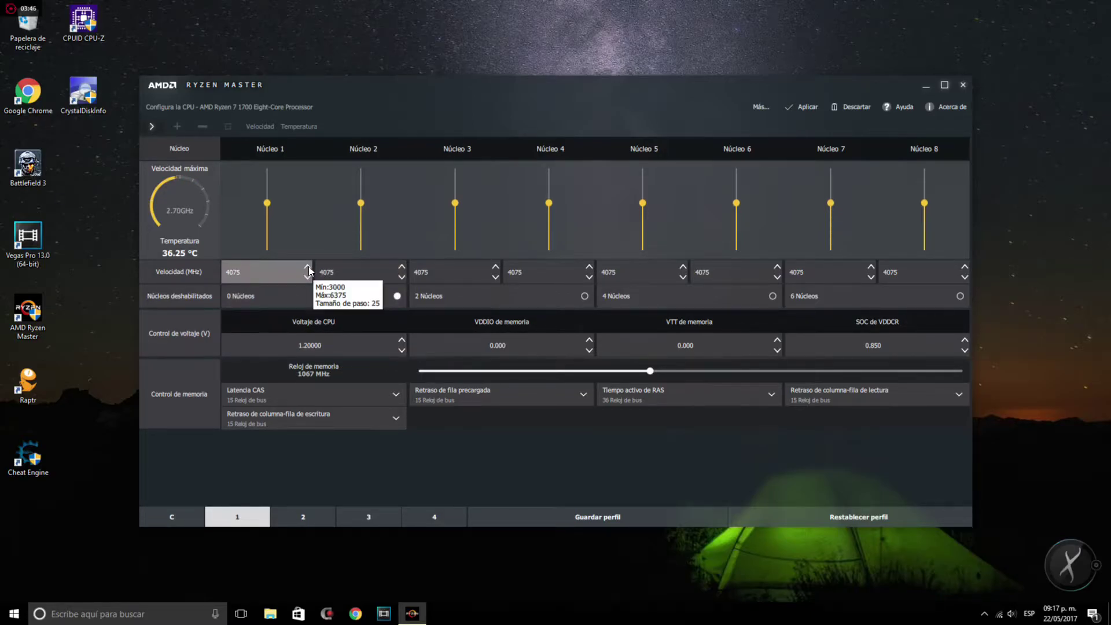
{"action": "left_click", "coordinate": [308, 268]}
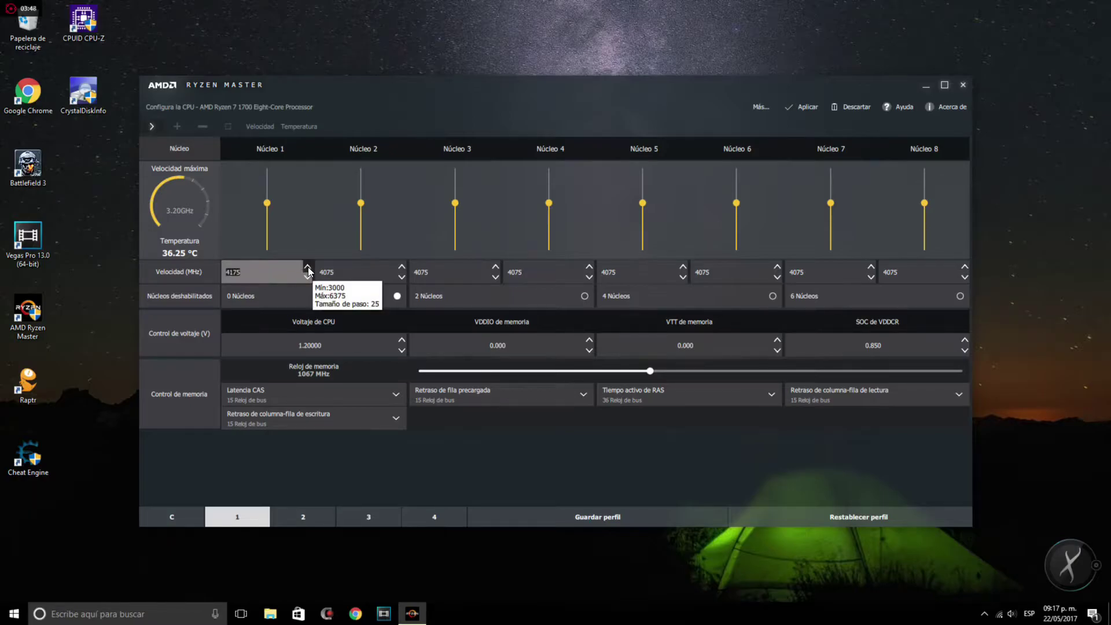
{"action": "left_click", "coordinate": [308, 267]}
Bring profile 1's speed back down to 3700 MHz on all cores.
{"action": "left_click", "coordinate": [308, 275]}
{"action": "left_click", "coordinate": [307, 276]}
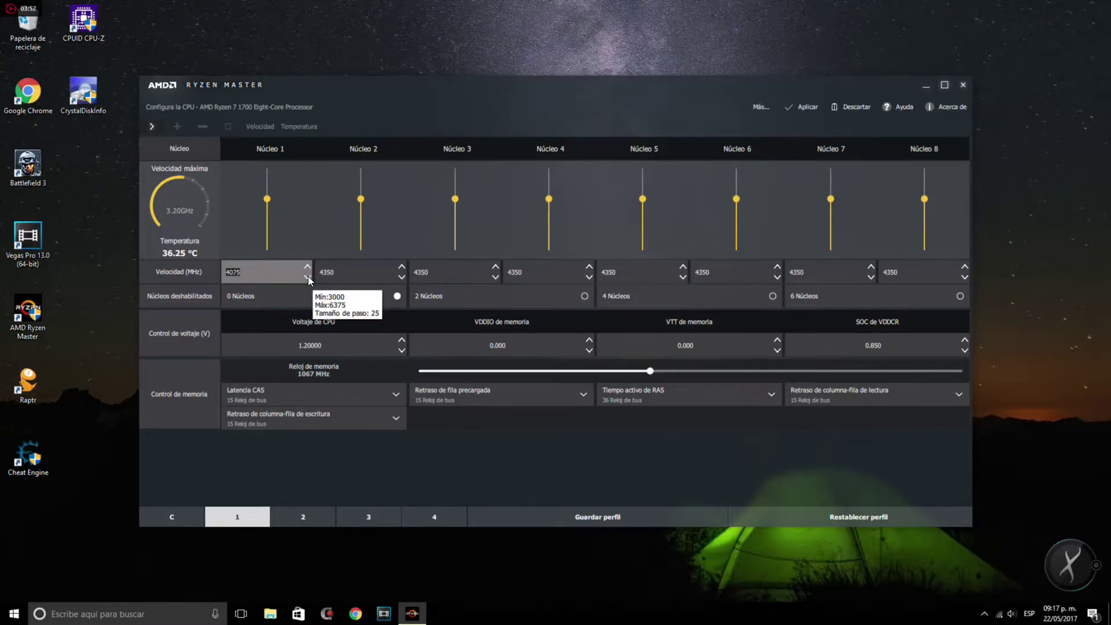
{"action": "left_click", "coordinate": [308, 276]}
{"action": "left_click", "coordinate": [307, 276]}
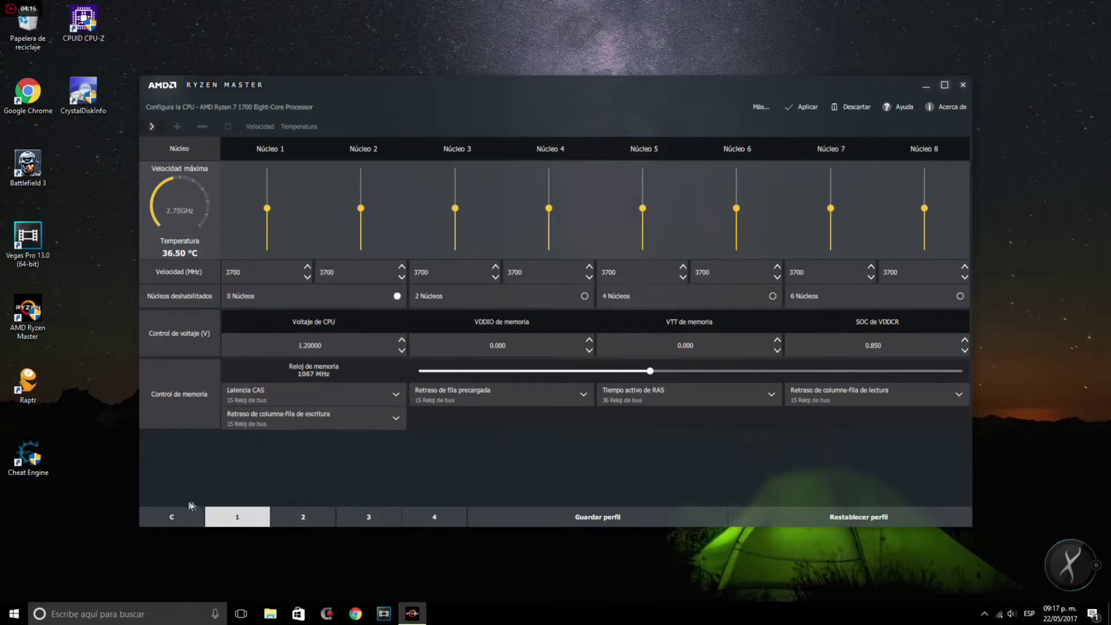
Save profile 1 with all cores at 3700 MHz and a CPU voltage of 1.2 V, and apply it.
{"action": "left_click", "coordinate": [172, 509]}
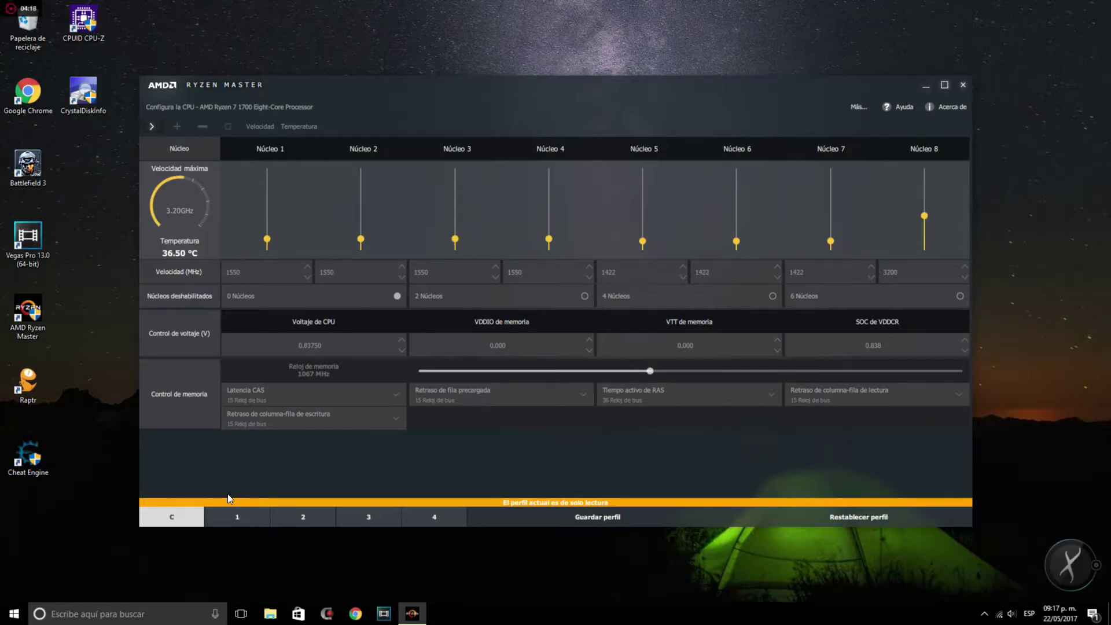
{"action": "left_click", "coordinate": [229, 515]}
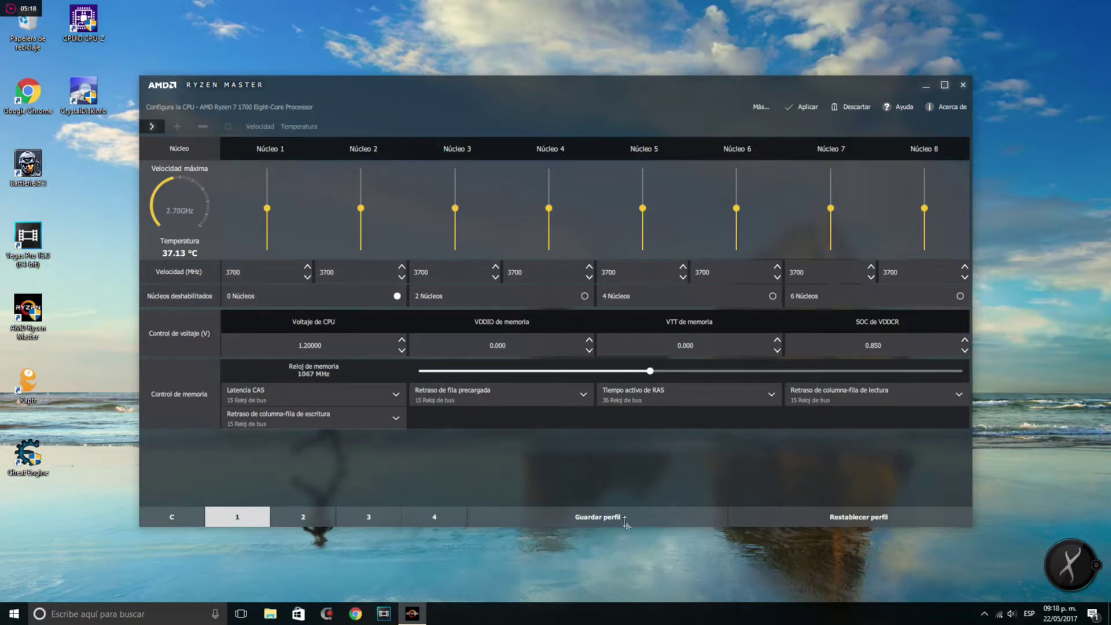
{"action": "left_click", "coordinate": [589, 517]}
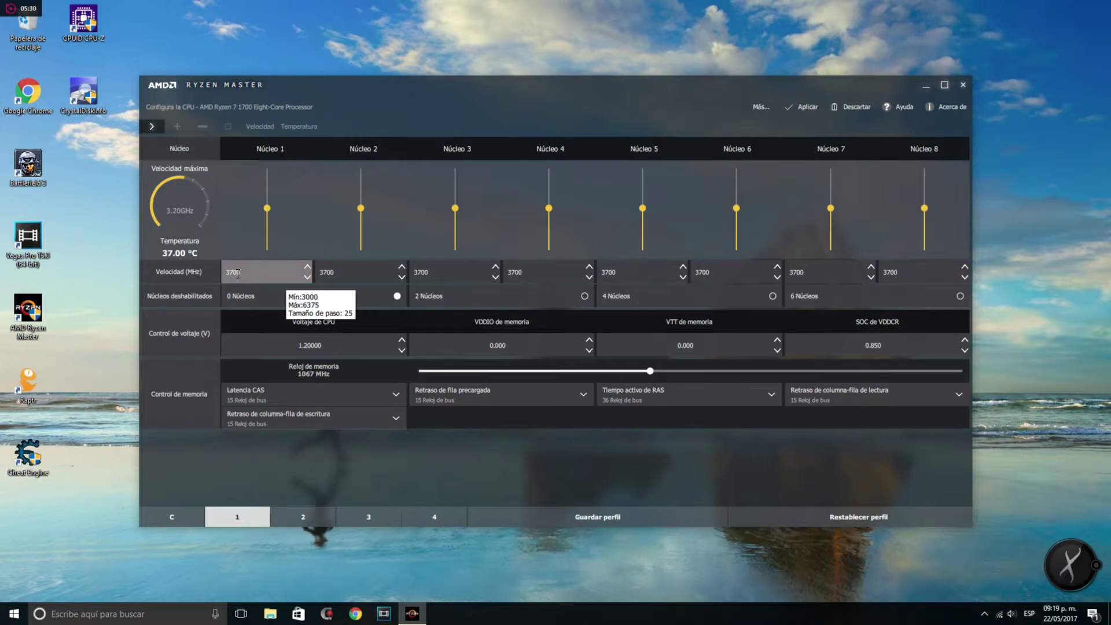
{"action": "left_click", "coordinate": [798, 109]}
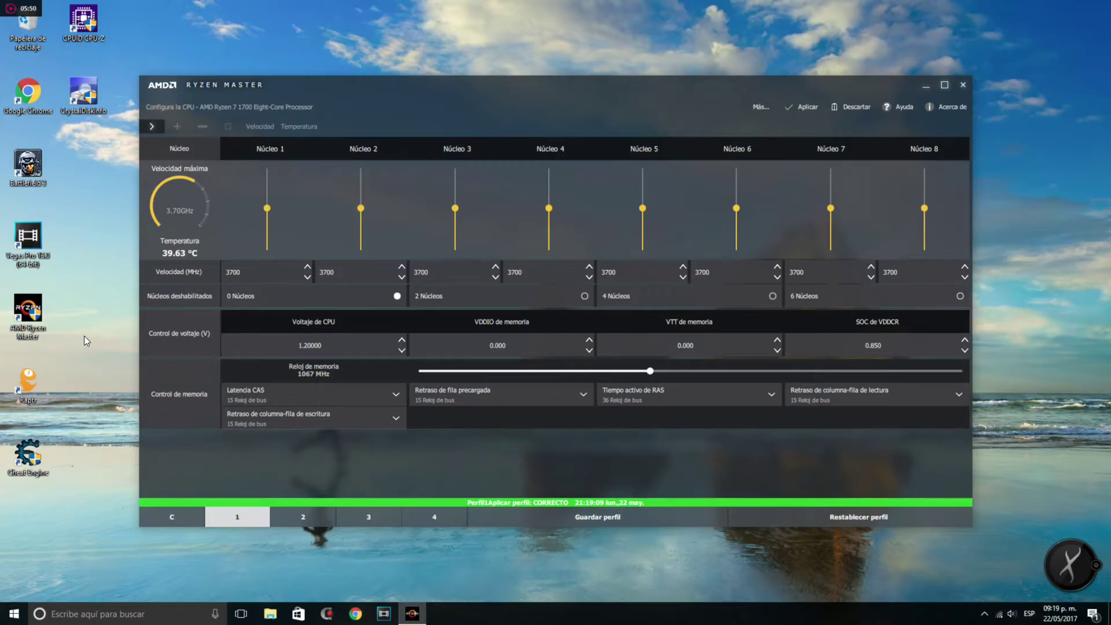
Open Task Manager in a maximized window and show the CPU performance graphs.
{"action": "key", "text": "ctrl+alt+Delete"}
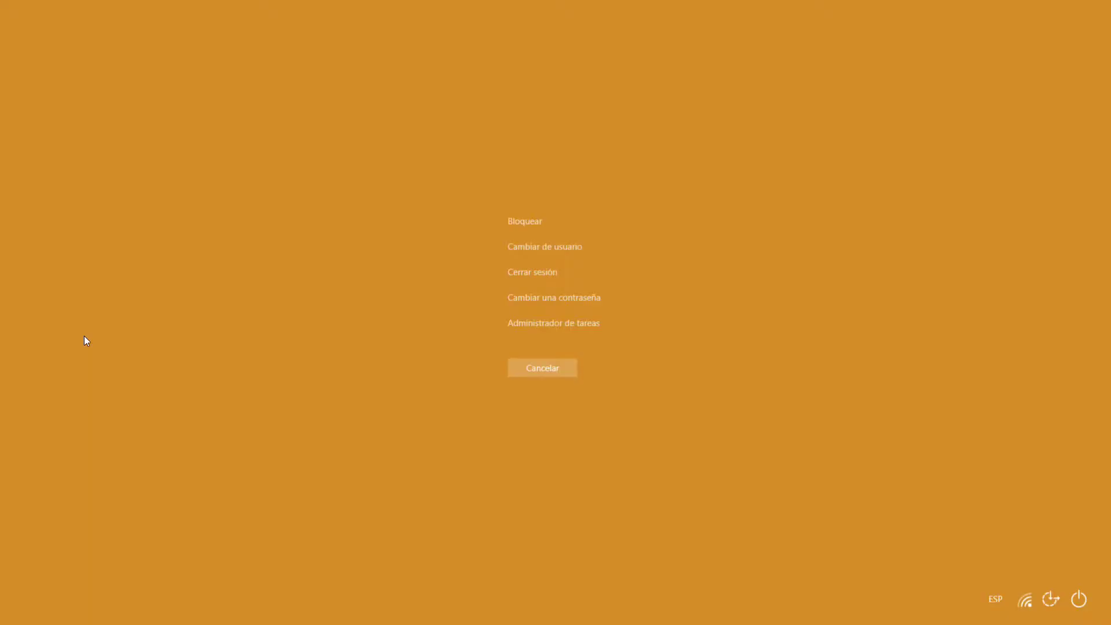
{"action": "left_click", "coordinate": [577, 317]}
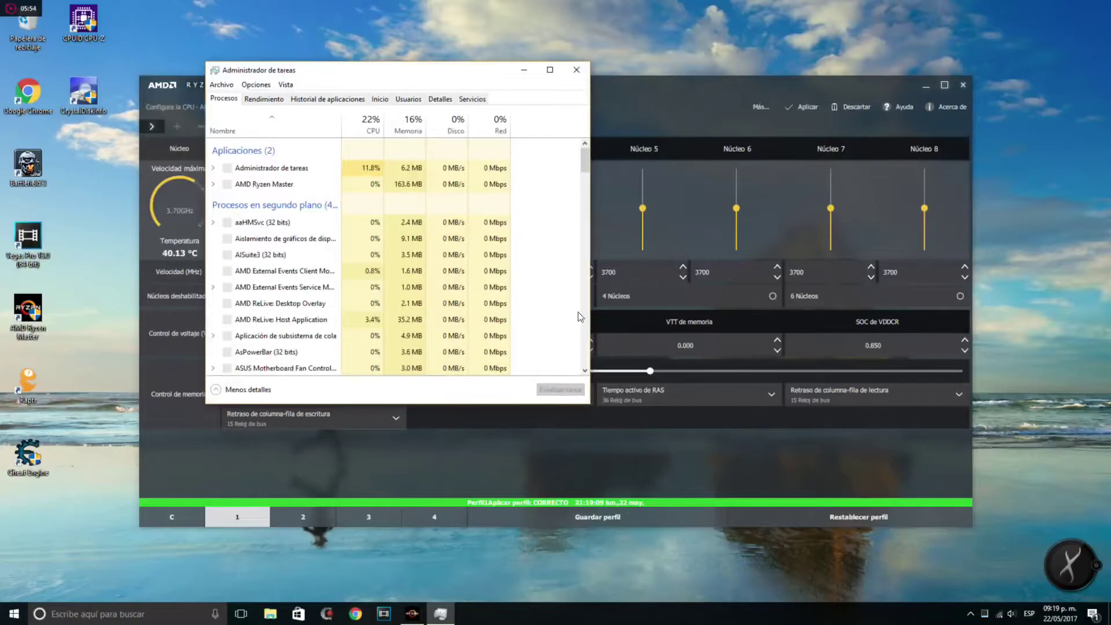
{"action": "left_click", "coordinate": [549, 70]}
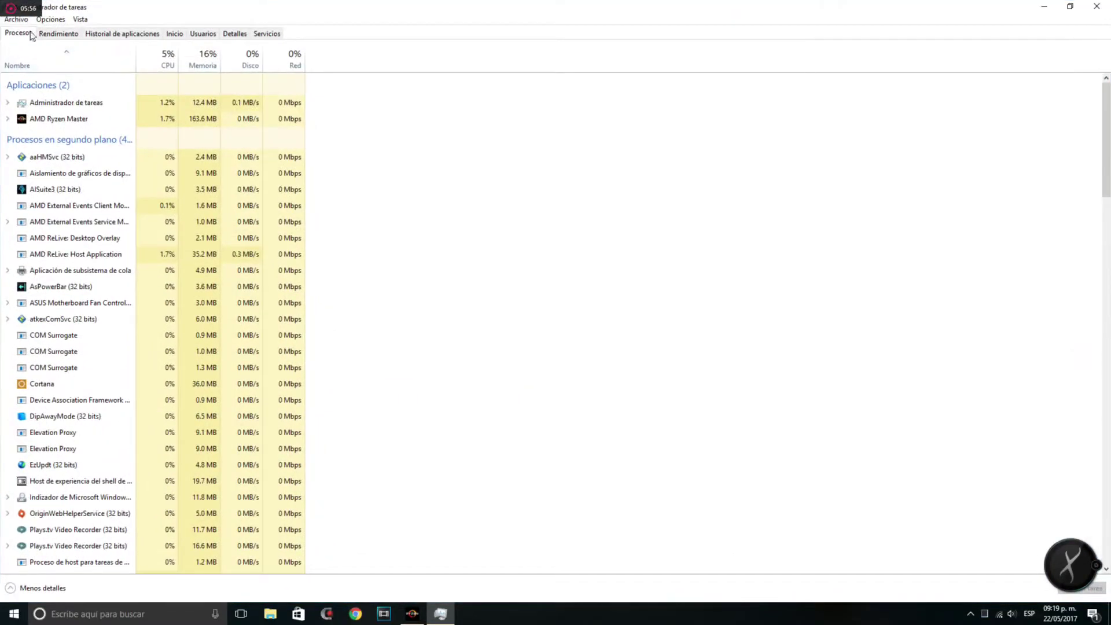
{"action": "left_click", "coordinate": [40, 33]}
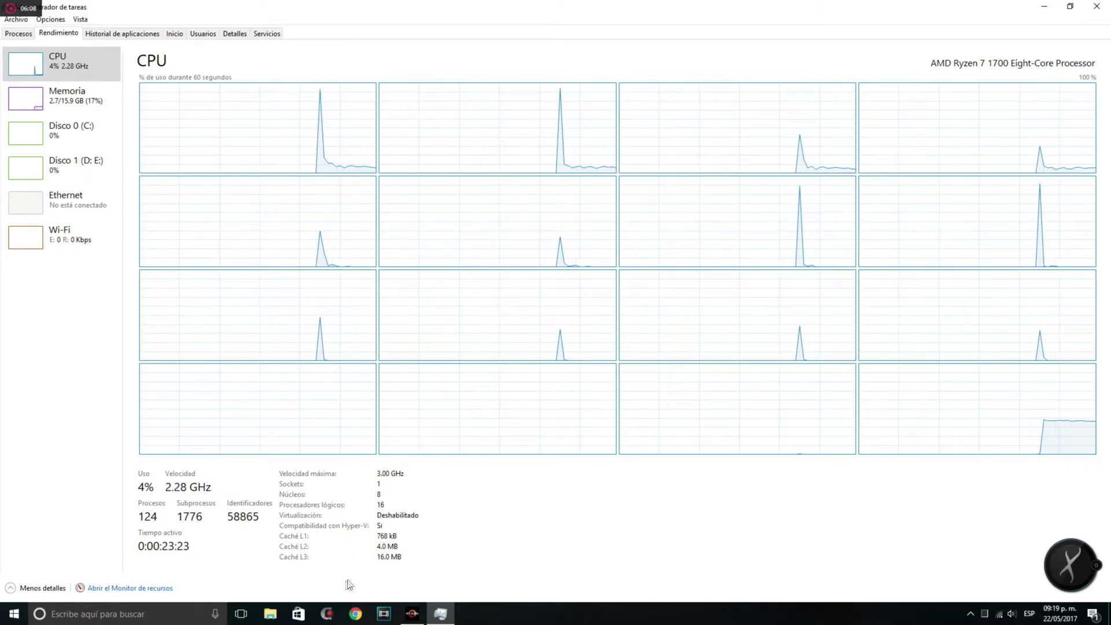
Launch Cinebench R15 from its folder in Descargas and run the CPU benchmark.
{"action": "left_click", "coordinate": [277, 615]}
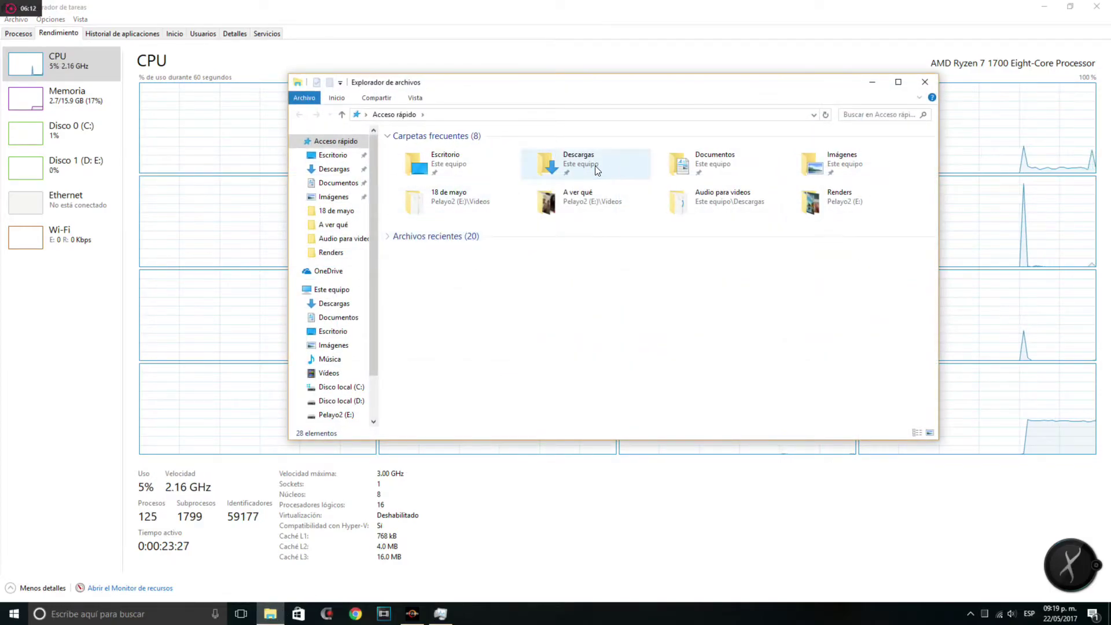
{"action": "double_click", "coordinate": [578, 163]}
{"action": "double_click", "coordinate": [570, 167]}
{"action": "double_click", "coordinate": [463, 199]}
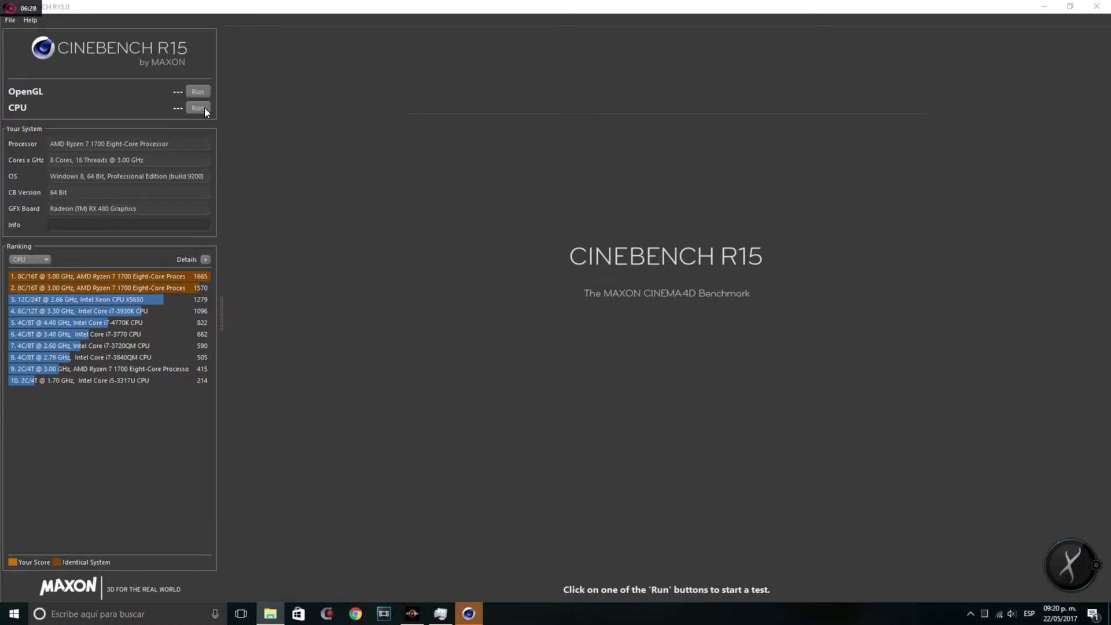
{"action": "left_click", "coordinate": [204, 108]}
Check the CPU usage and clock speed in Task Manager while the Cinebench test is running.
{"action": "mouse_move", "coordinate": [440, 613]}
{"action": "left_click", "coordinate": [450, 595]}
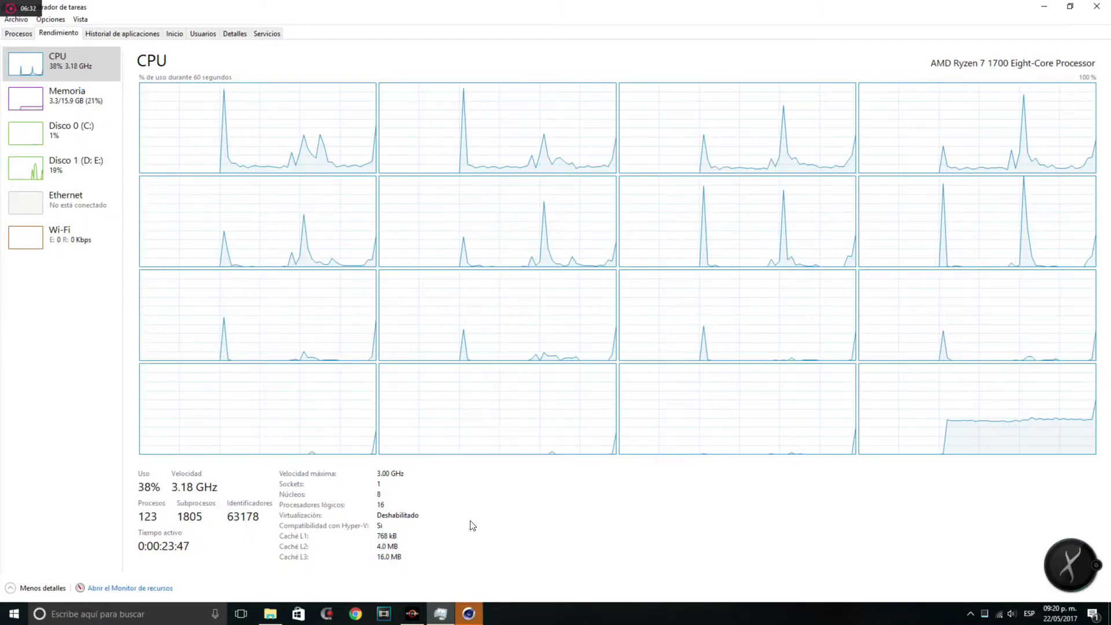
{"action": "left_click", "coordinate": [468, 613]}
{"action": "left_click", "coordinate": [440, 613]}
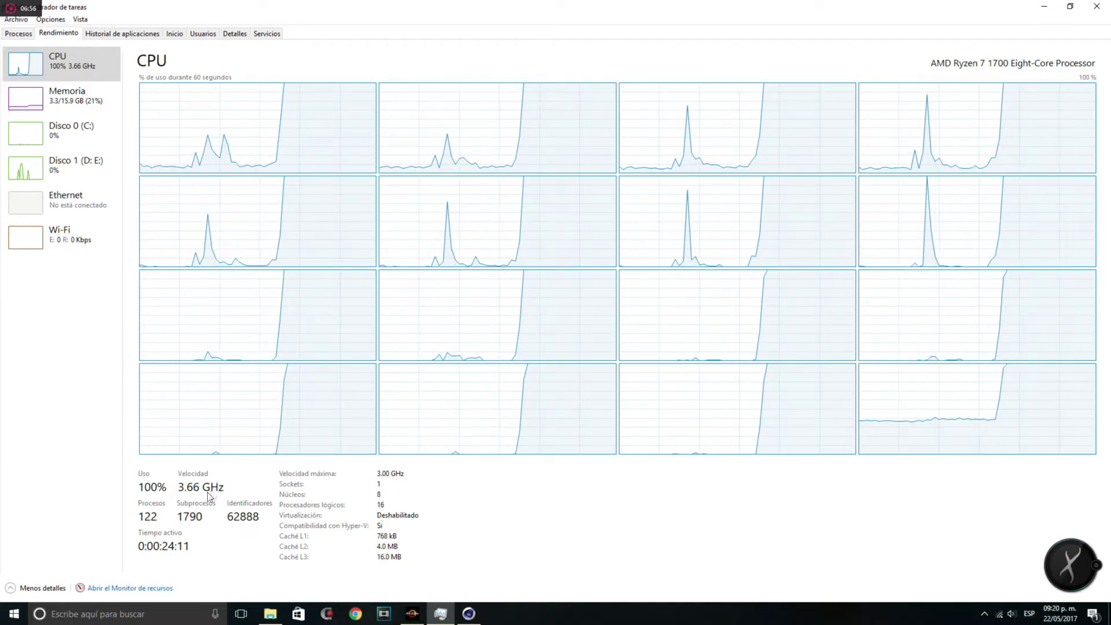
Return to Ryzen Master and compare the speed, voltage and disabled-core settings of profiles 1, 2 and 3.
{"action": "left_click", "coordinate": [411, 614]}
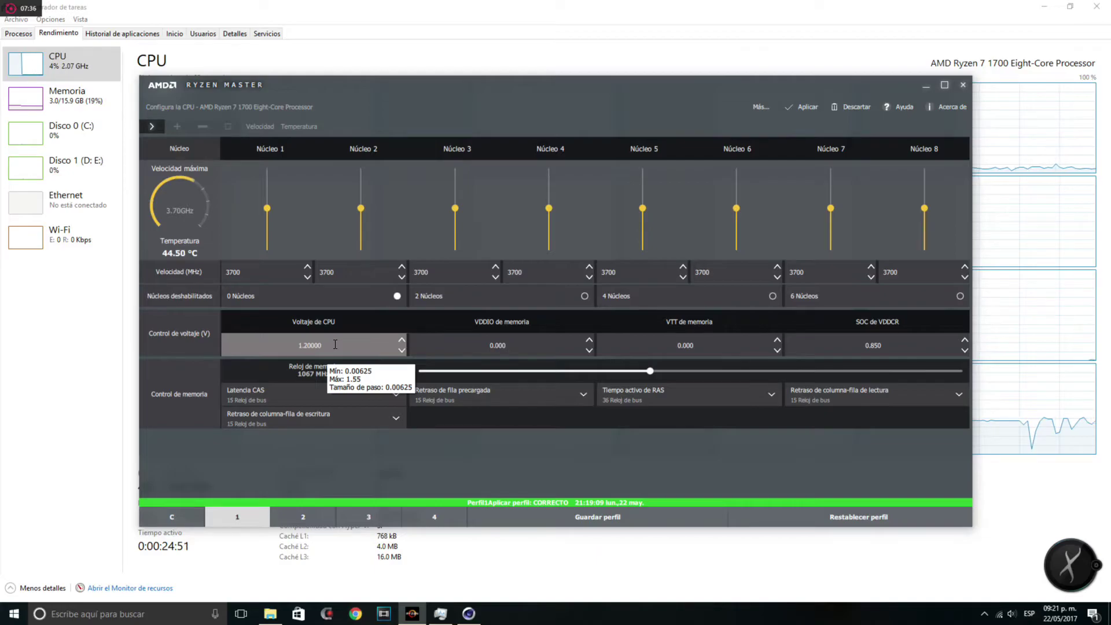
{"action": "left_click", "coordinate": [310, 514]}
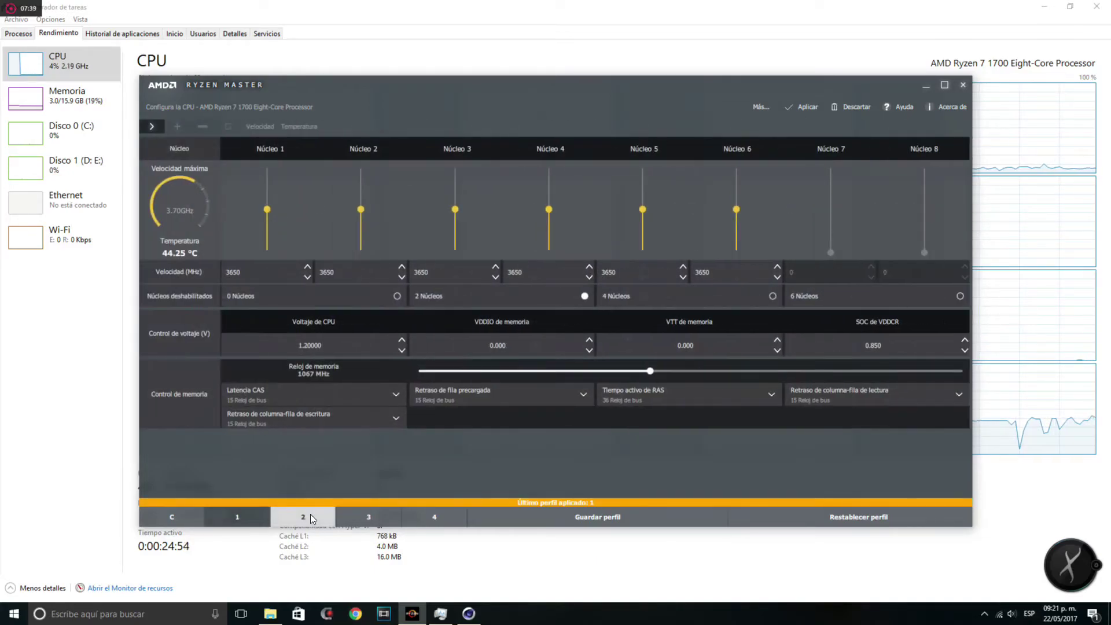
{"action": "left_click", "coordinate": [256, 512]}
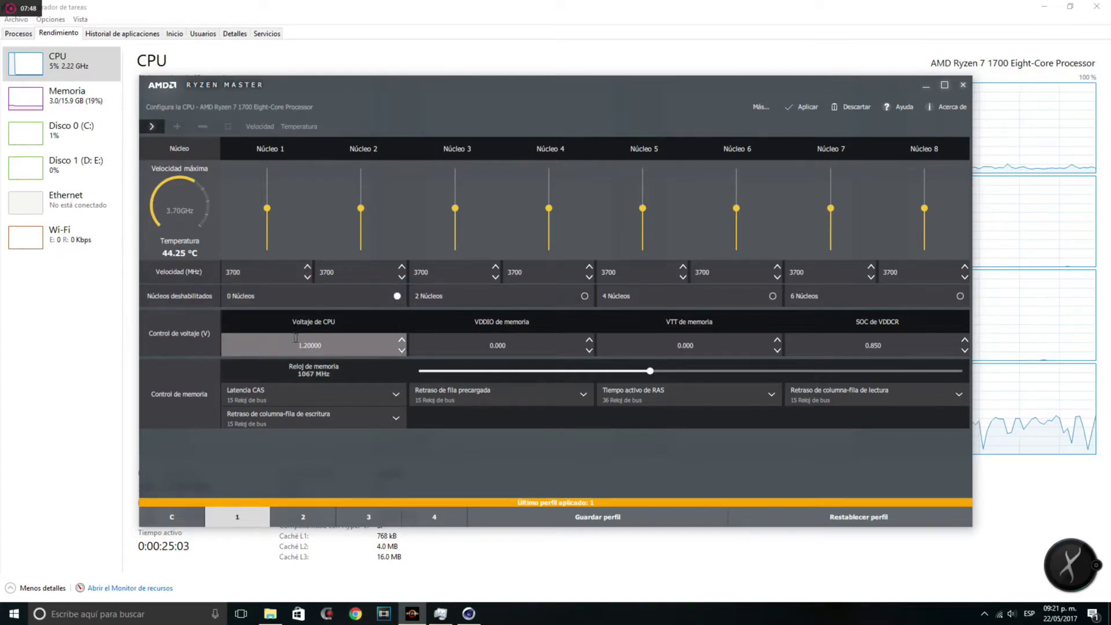
{"action": "left_click", "coordinate": [359, 516]}
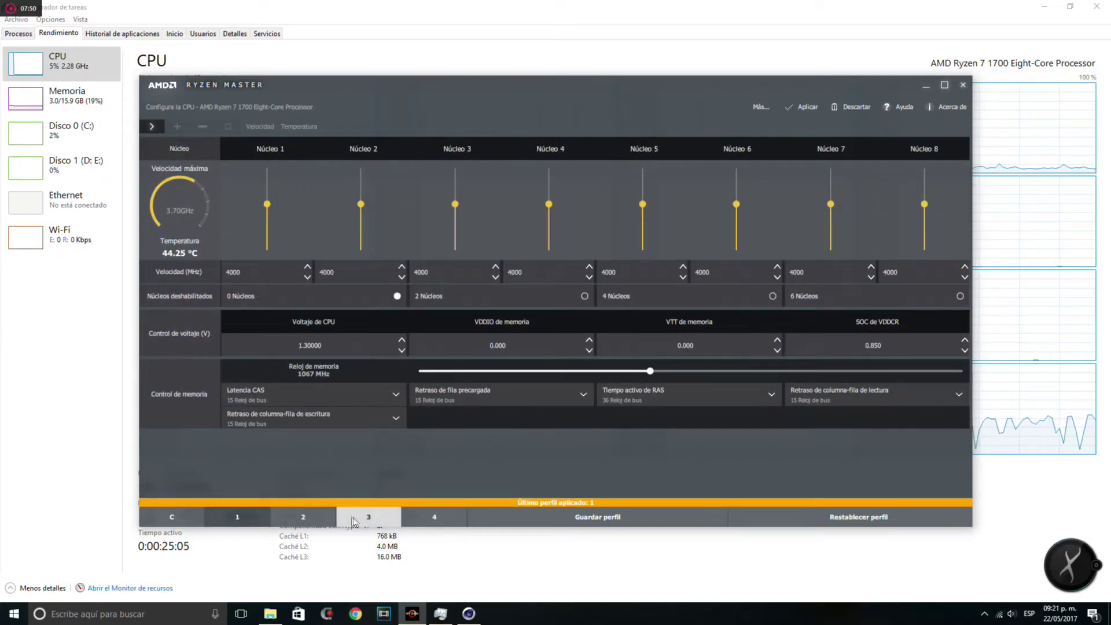
{"action": "left_click", "coordinate": [304, 511]}
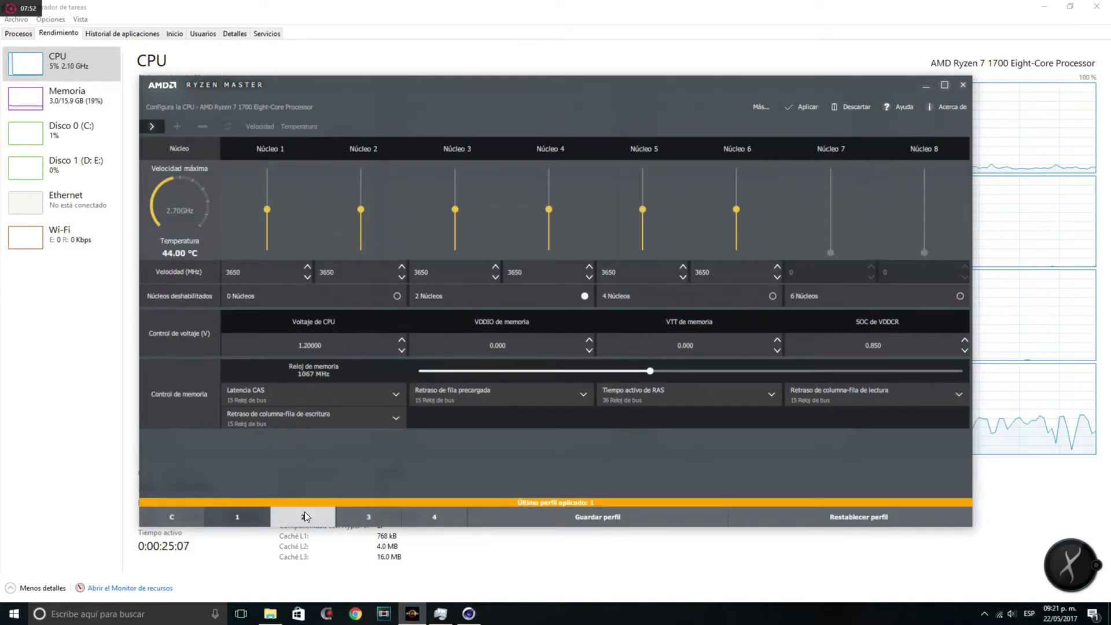
Apply profile 4, lower its CPU voltage to 1.15 V, and apply the profile again.
{"action": "left_click", "coordinate": [434, 521]}
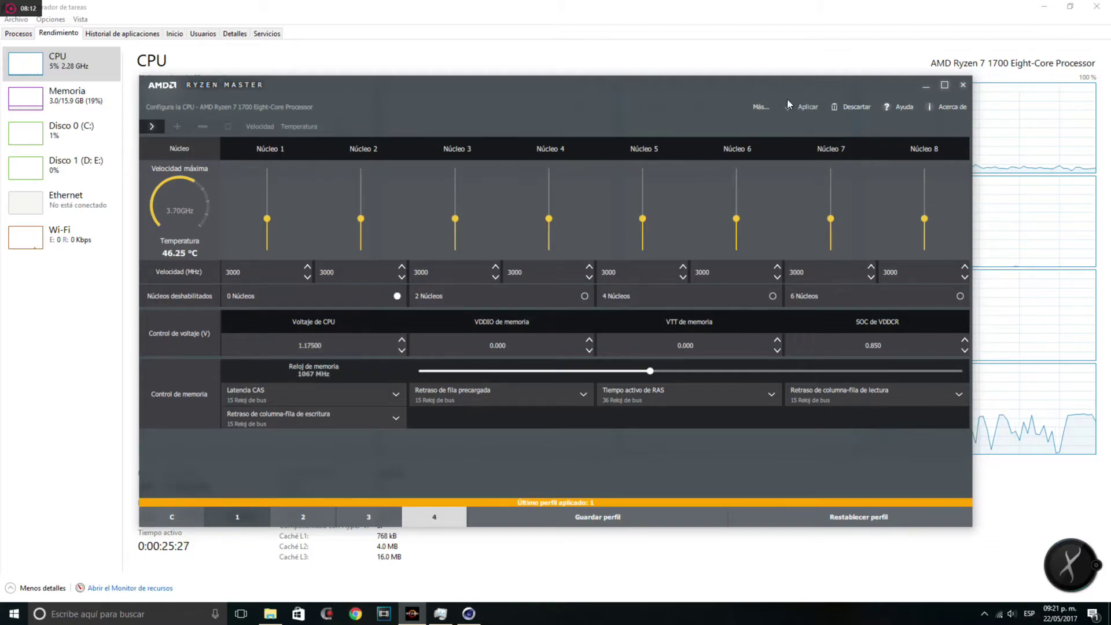
{"action": "left_click", "coordinate": [798, 109]}
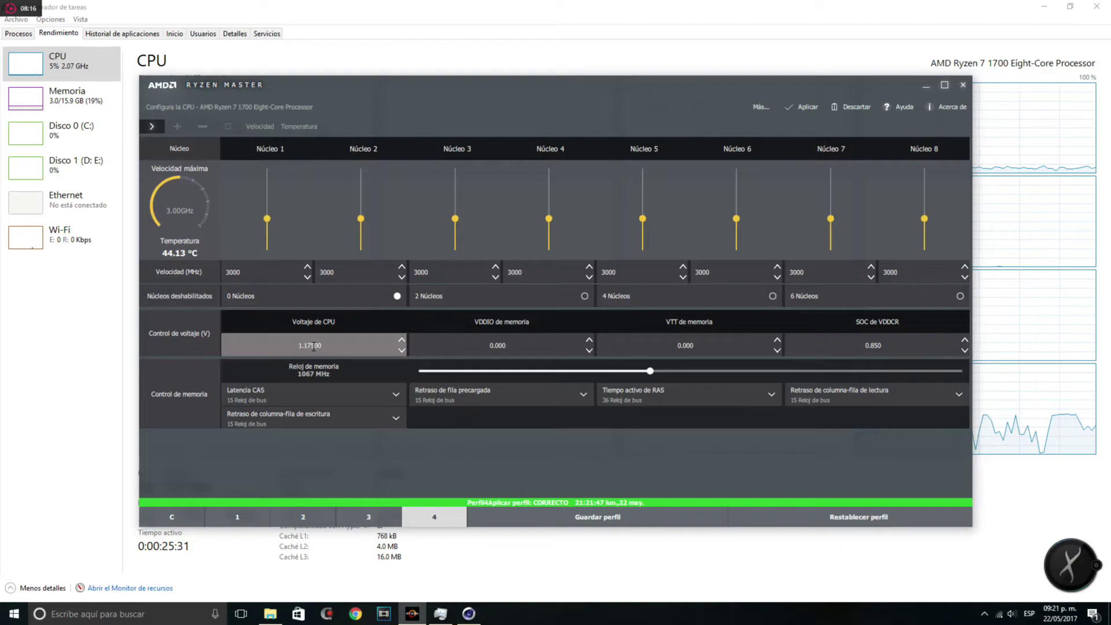
{"action": "left_click", "coordinate": [401, 350]}
{"action": "left_click", "coordinate": [400, 350]}
{"action": "left_click", "coordinate": [401, 350]}
{"action": "left_click", "coordinate": [401, 350]}
{"action": "left_click", "coordinate": [803, 108]}
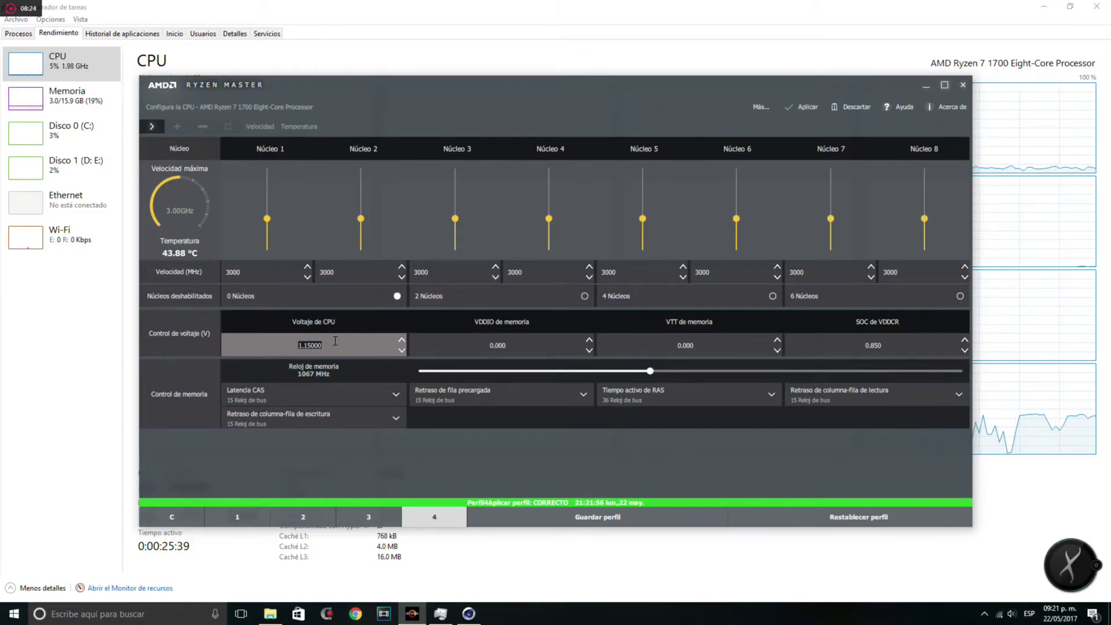
{"action": "left_click", "coordinate": [365, 273]}
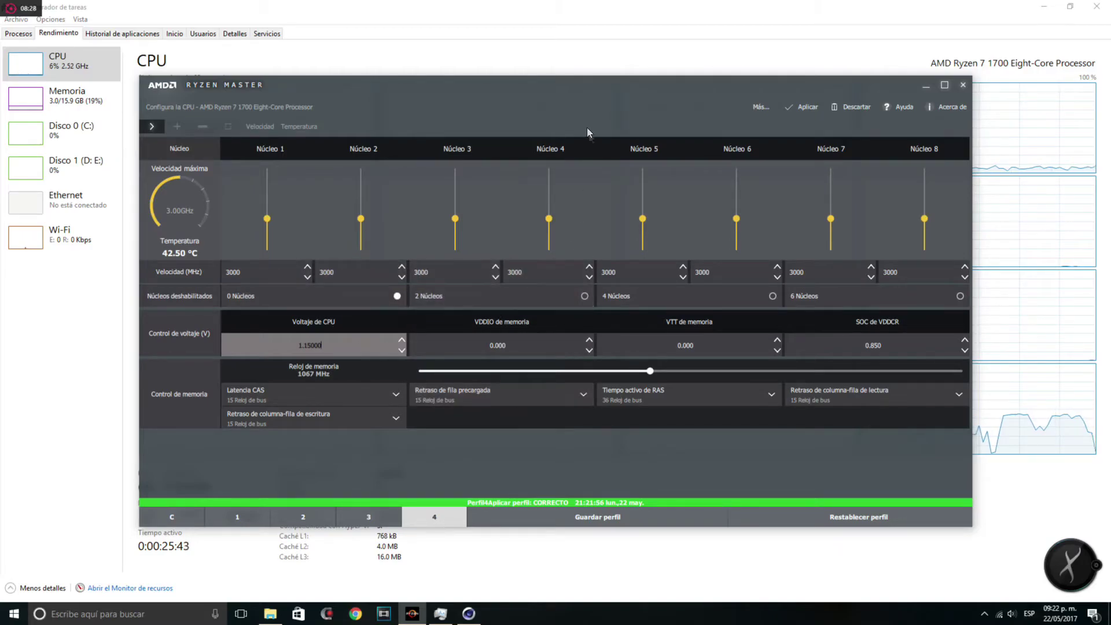
Bring up the Cinebench R15 window with its CPU score, close it, and return to Ryzen Master.
{"action": "mouse_move", "coordinate": [566, 87]}
{"action": "left_mouse_down"}
{"action": "mouse_move", "coordinate": [577, 83]}
{"action": "mouse_move", "coordinate": [563, 94]}
{"action": "left_mouse_up"}
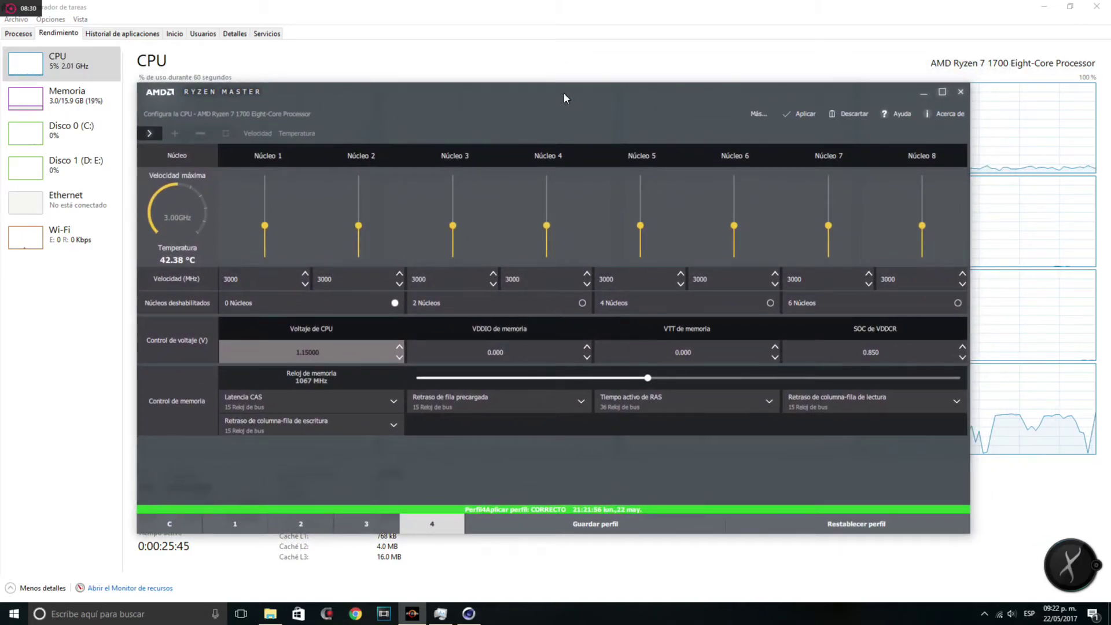
{"action": "left_click", "coordinate": [470, 612]}
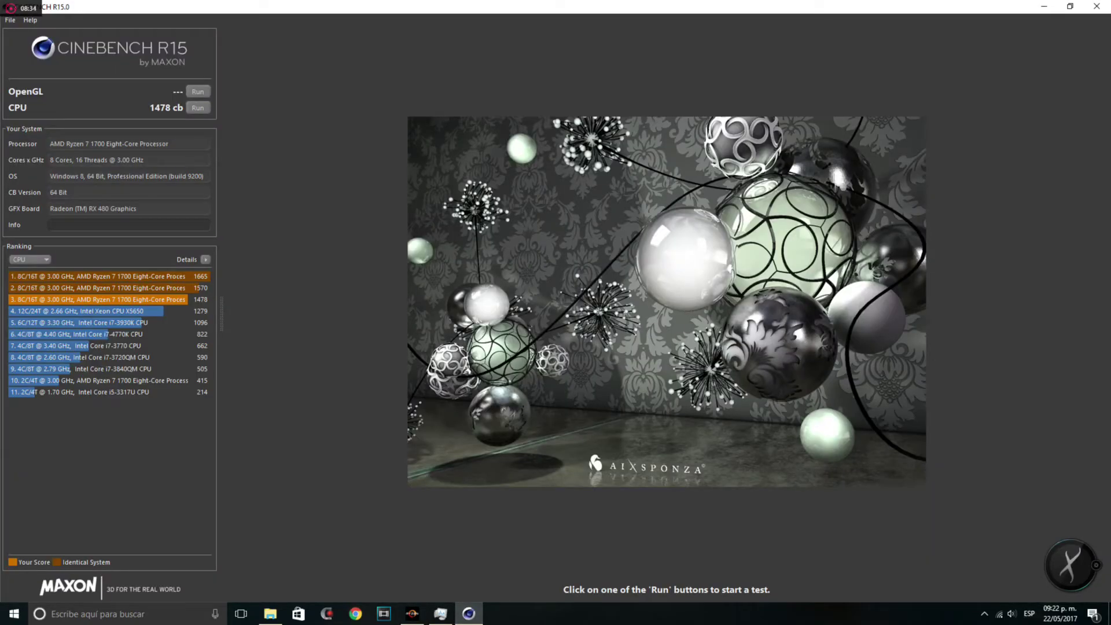
{"action": "left_click", "coordinate": [1097, 7]}
{"action": "left_click", "coordinate": [553, 346]}
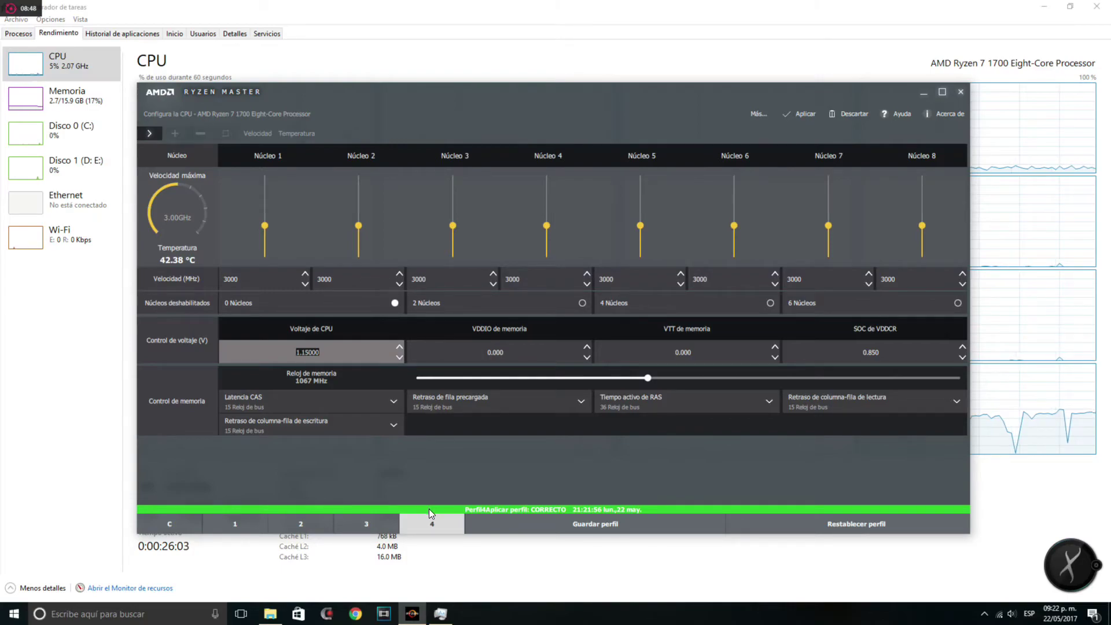
Select profile 3 and lower its CPU voltage to 1.15 V.
{"action": "left_click", "coordinate": [365, 524]}
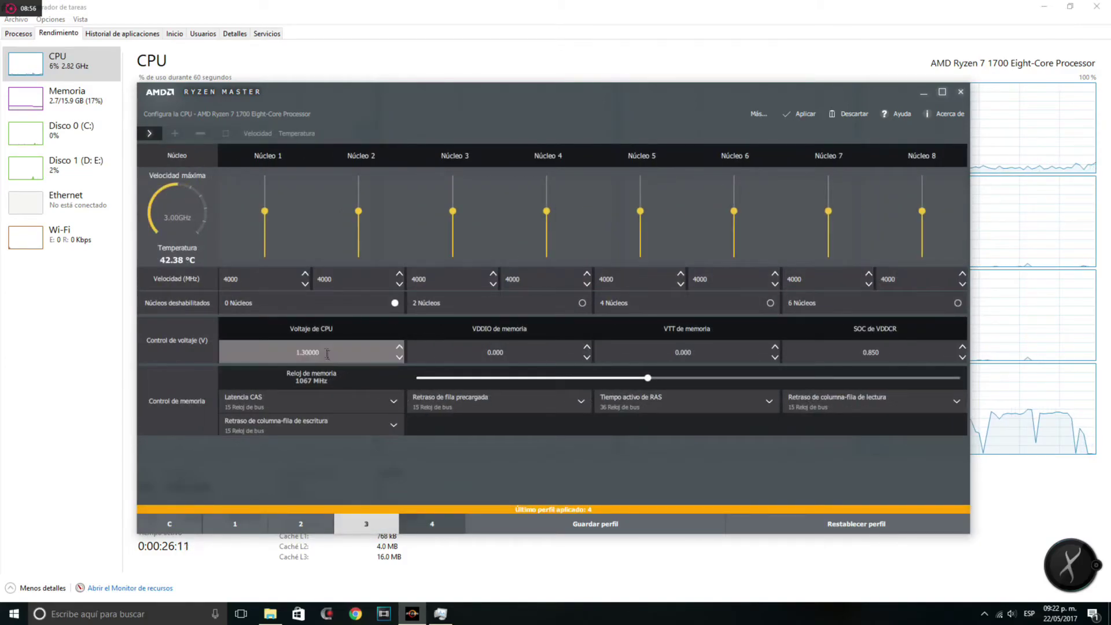
{"action": "double_click", "coordinate": [326, 350]}
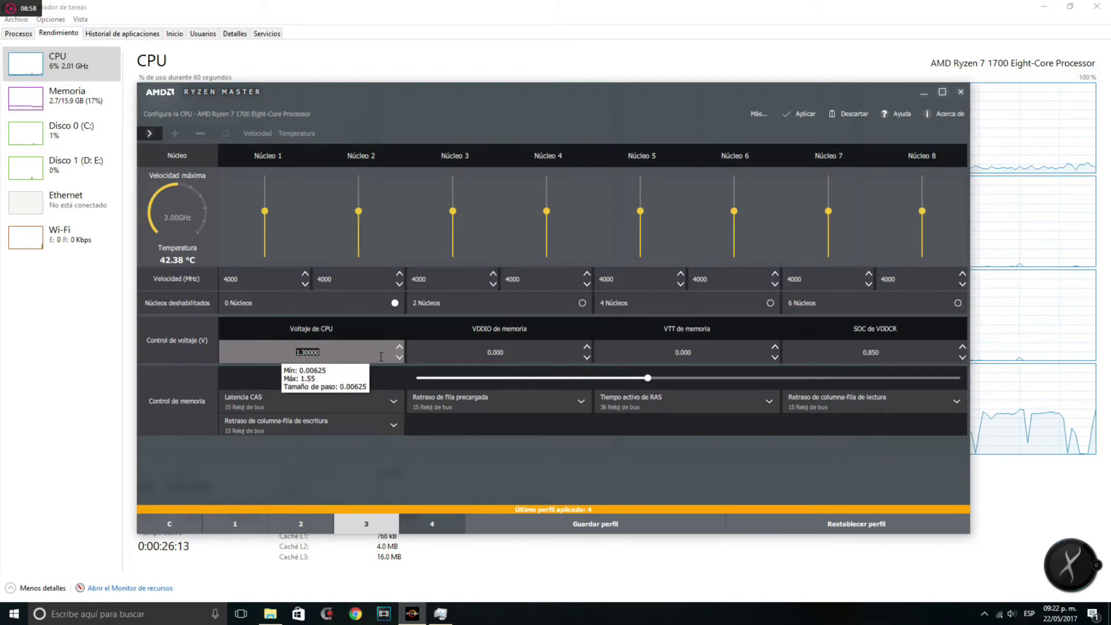
{"action": "left_click", "coordinate": [401, 357]}
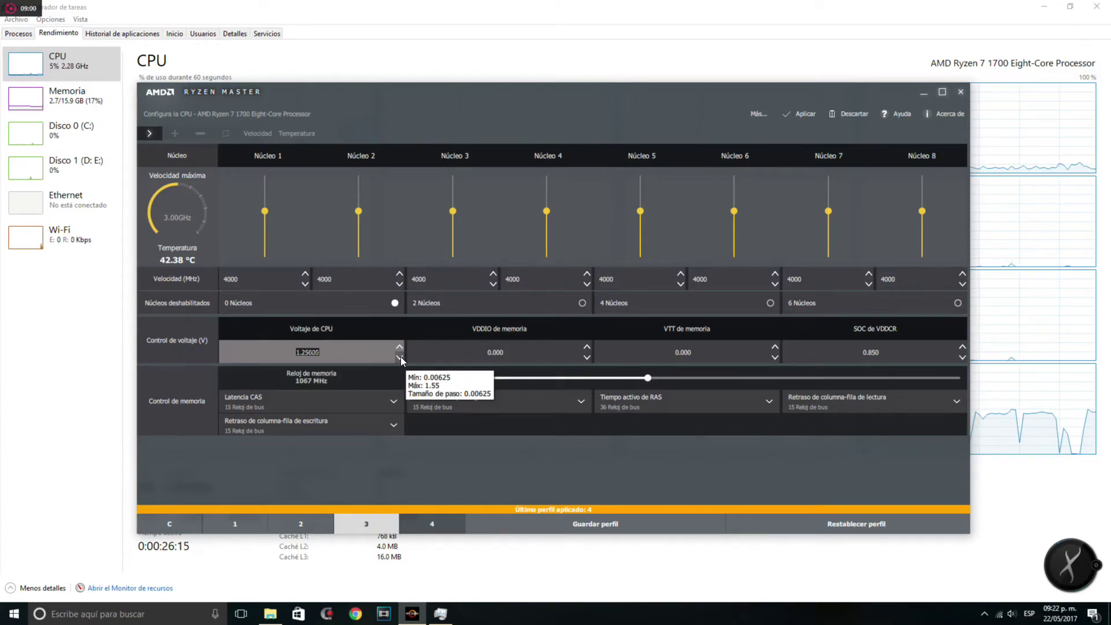
{"action": "left_click", "coordinate": [400, 357]}
{"action": "left_click", "coordinate": [400, 356]}
{"action": "left_click", "coordinate": [401, 356]}
{"action": "left_click", "coordinate": [400, 356]}
{"action": "left_click", "coordinate": [399, 356]}
{"action": "left_click", "coordinate": [399, 356]}
{"action": "left_click", "coordinate": [399, 357]}
{"action": "left_click", "coordinate": [399, 356]}
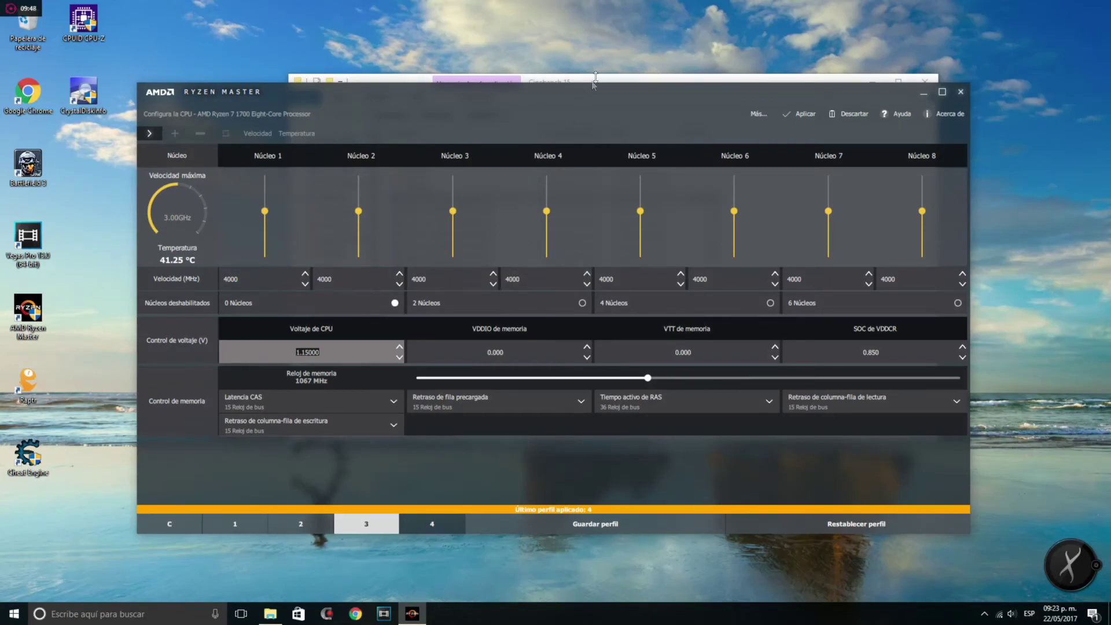
Close the Cinebench folder window behind Ryzen Master and display the settings of profile 1.
{"action": "left_click", "coordinate": [736, 79]}
{"action": "left_click", "coordinate": [929, 86]}
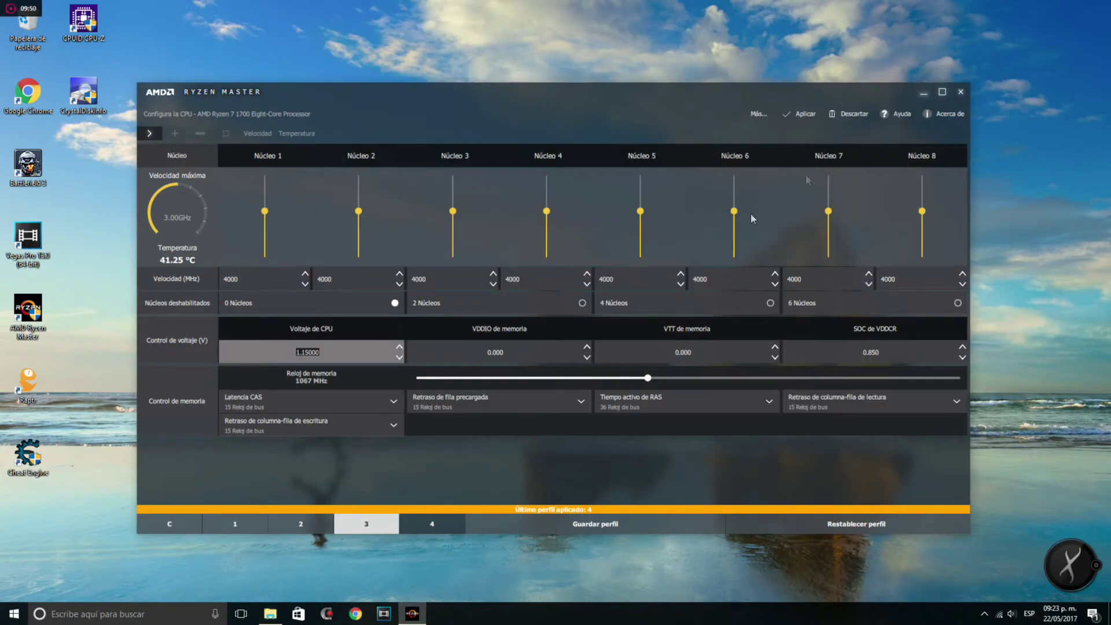
{"action": "left_click", "coordinate": [235, 523]}
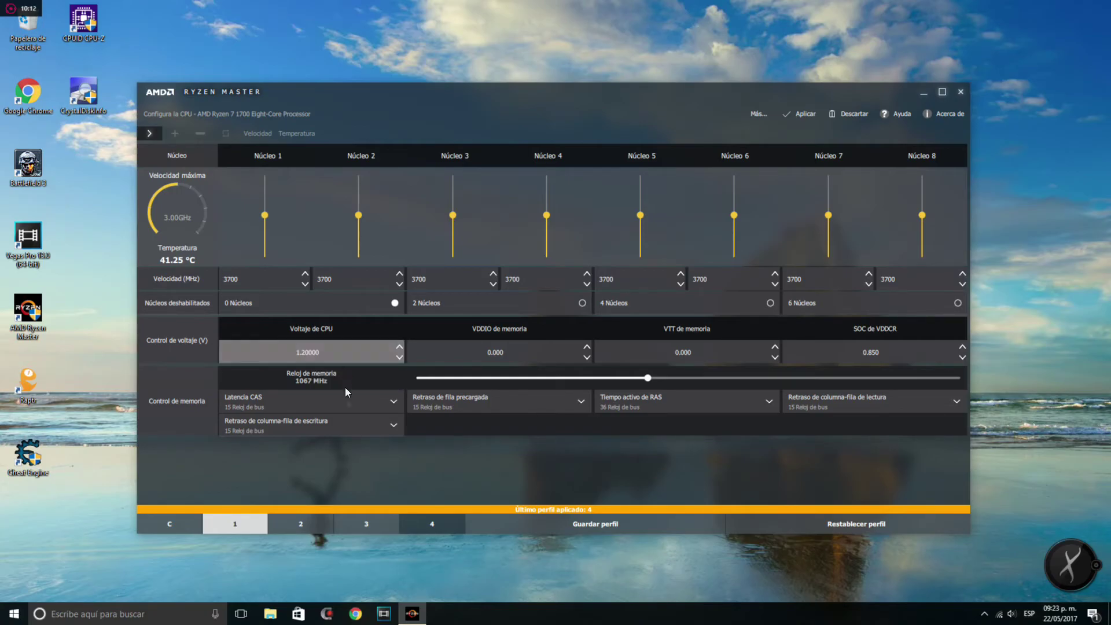
Switch to profile 3 and lower its CPU voltage to 1.20 V.
{"action": "left_click", "coordinate": [366, 522]}
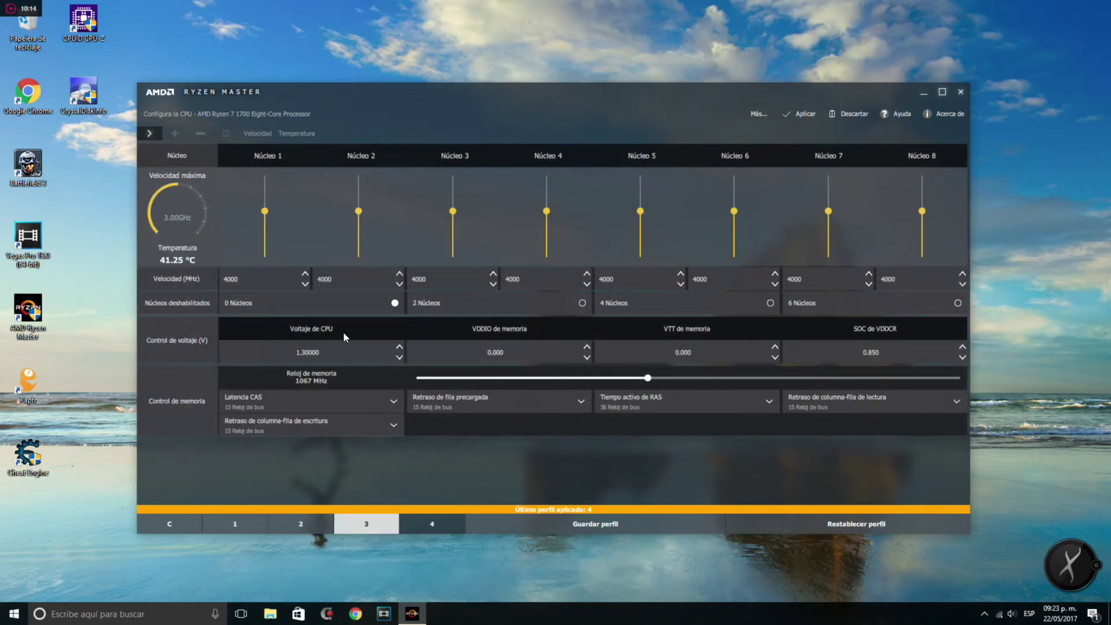
{"action": "left_click", "coordinate": [399, 357]}
{"action": "left_click", "coordinate": [399, 357]}
{"action": "left_click", "coordinate": [399, 357]}
{"action": "left_click", "coordinate": [399, 357]}
{"action": "left_click", "coordinate": [399, 357]}
{"action": "left_click", "coordinate": [399, 357]}
{"action": "left_click", "coordinate": [399, 357]}
{"action": "left_click", "coordinate": [399, 357]}
{"action": "left_click", "coordinate": [400, 357]}
{"action": "left_click", "coordinate": [399, 356]}
{"action": "left_click", "coordinate": [399, 357]}
{"action": "left_click", "coordinate": [399, 357]}
{"action": "left_click", "coordinate": [399, 357]}
{"action": "left_click", "coordinate": [399, 357]}
{"action": "left_click", "coordinate": [399, 357]}
{"action": "left_click", "coordinate": [399, 357]}
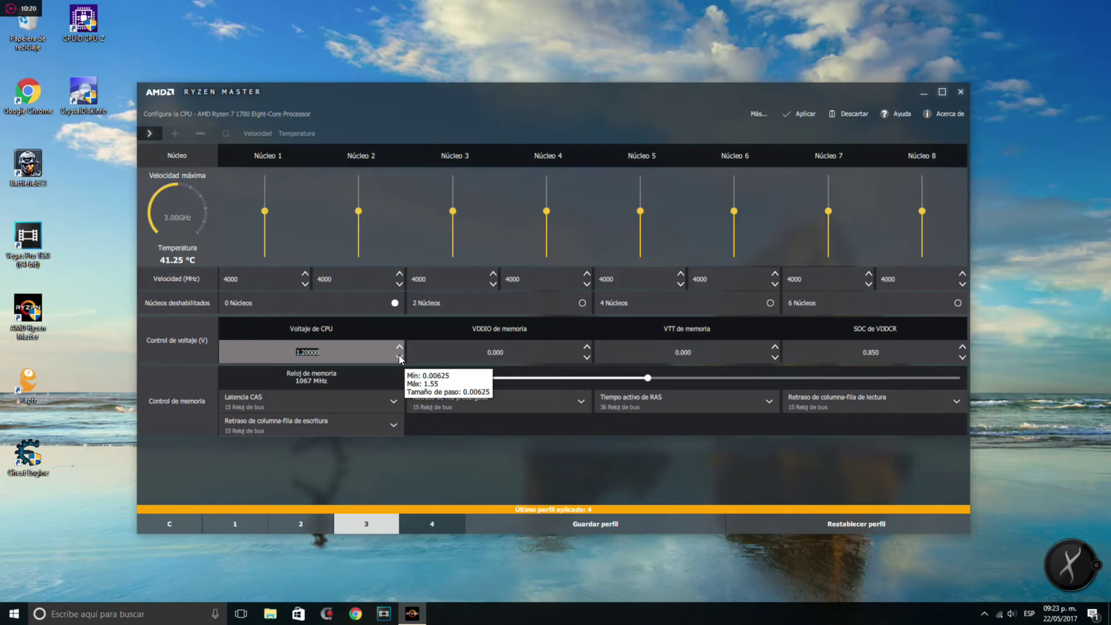
Raise the CPU voltage of profile 3 to 1.25 V.
{"action": "left_click", "coordinate": [400, 347]}
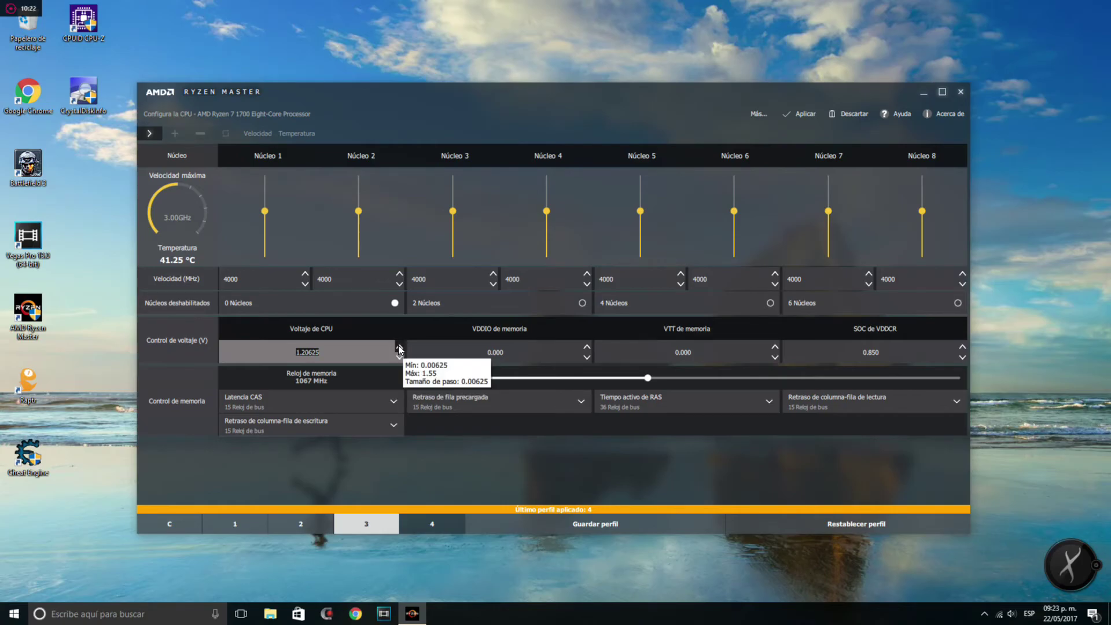
{"action": "left_click", "coordinate": [399, 347]}
{"action": "left_click", "coordinate": [399, 347]}
{"action": "left_click", "coordinate": [399, 347]}
{"action": "left_click", "coordinate": [398, 346]}
{"action": "left_click", "coordinate": [398, 346]}
{"action": "left_click", "coordinate": [398, 347]}
{"action": "left_click", "coordinate": [399, 347]}
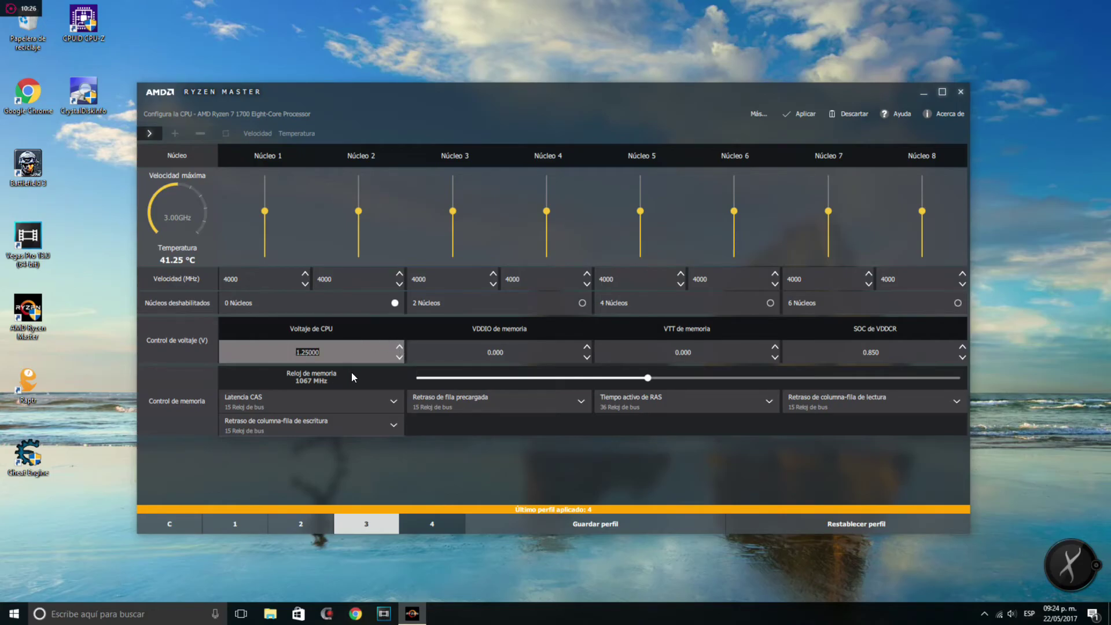
Raise the CPU voltage of profile 3 to 1.30 V.
{"action": "left_click", "coordinate": [399, 347]}
{"action": "left_click", "coordinate": [400, 347]}
{"action": "left_click", "coordinate": [399, 347]}
{"action": "left_click", "coordinate": [399, 347]}
{"action": "left_click", "coordinate": [399, 347]}
{"action": "left_click", "coordinate": [399, 347]}
{"action": "left_click", "coordinate": [399, 347]}
{"action": "left_click", "coordinate": [399, 347]}
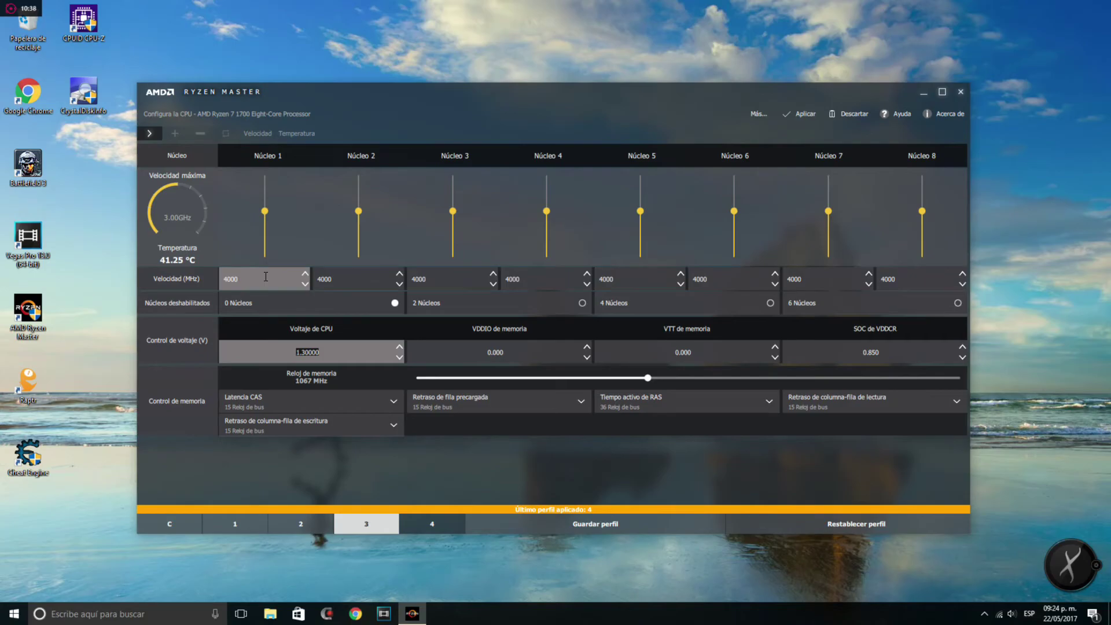
Set the speed of all eight cores in profile 3 to 4150 MHz.
{"action": "mouse_move", "coordinate": [266, 277]}
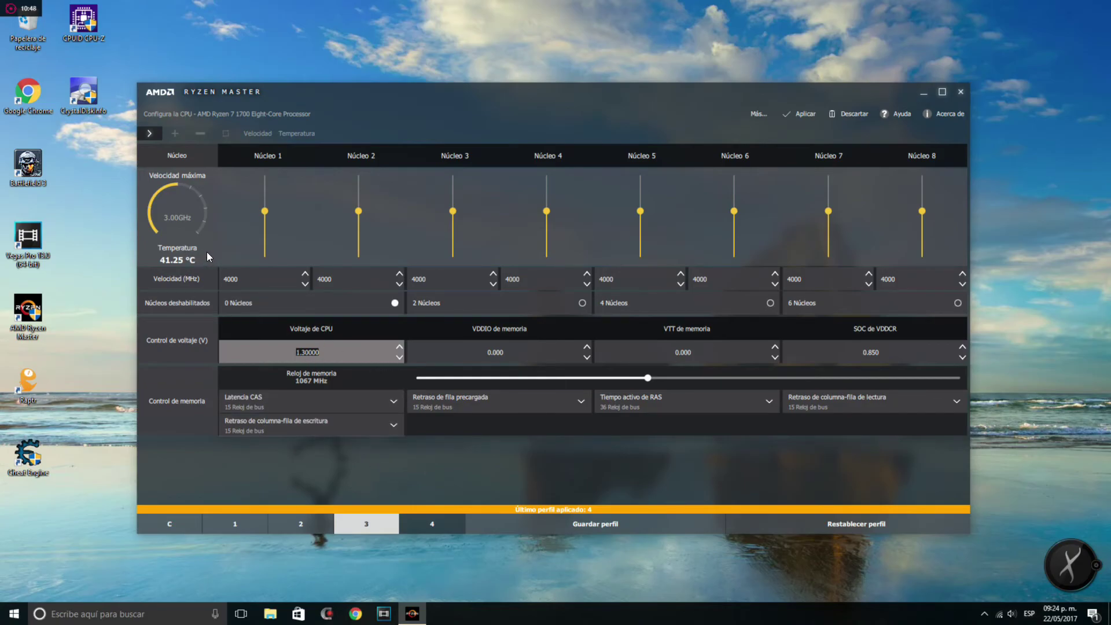
{"action": "left_click", "coordinate": [305, 274]}
{"action": "left_click", "coordinate": [305, 274]}
{"action": "left_click", "coordinate": [305, 274]}
{"action": "left_click", "coordinate": [305, 274]}
{"action": "left_click", "coordinate": [304, 284]}
{"action": "left_click", "coordinate": [305, 284]}
{"action": "left_click", "coordinate": [232, 278]}
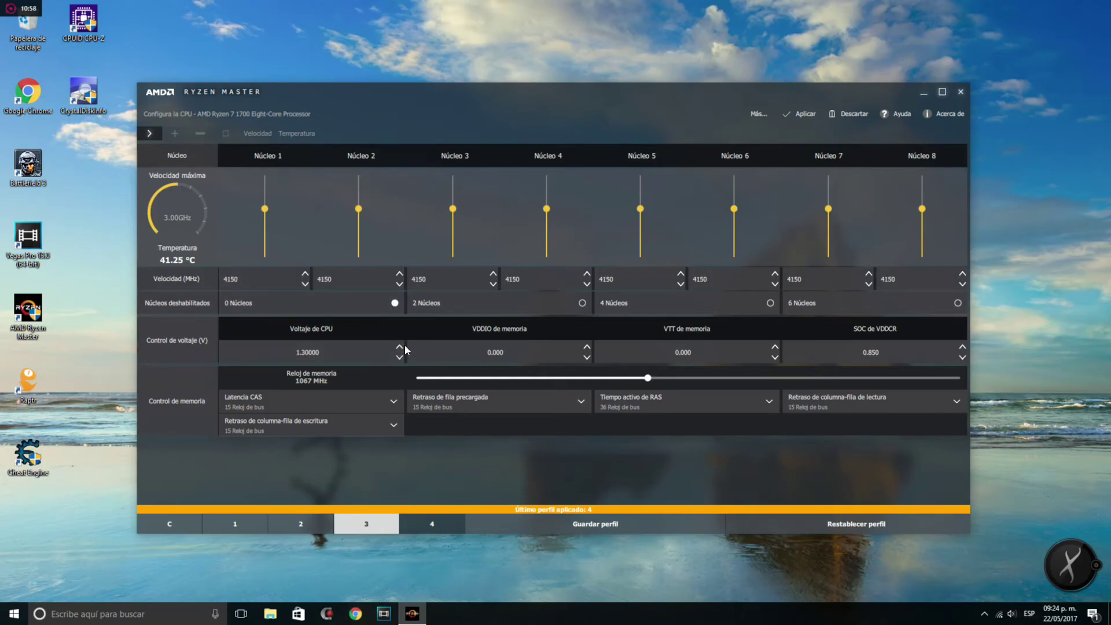
Increase the CPU voltage to 1.35 V for the 4150 MHz core speed.
{"action": "mouse_move", "coordinate": [301, 352]}
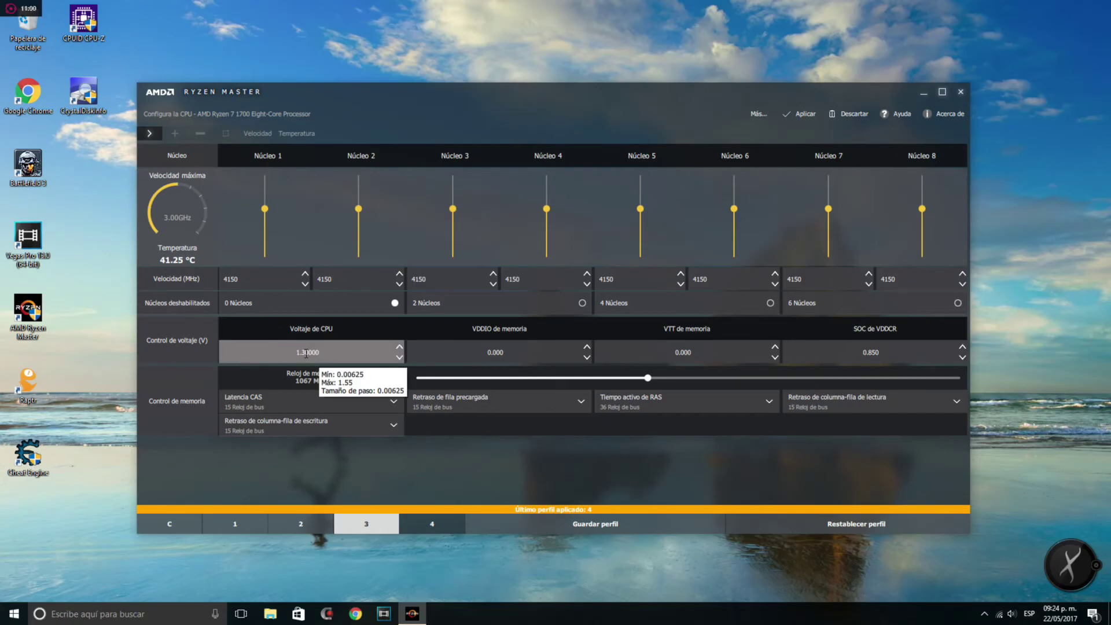
{"action": "left_click", "coordinate": [398, 346]}
{"action": "left_click", "coordinate": [398, 347]}
{"action": "left_click", "coordinate": [399, 346]}
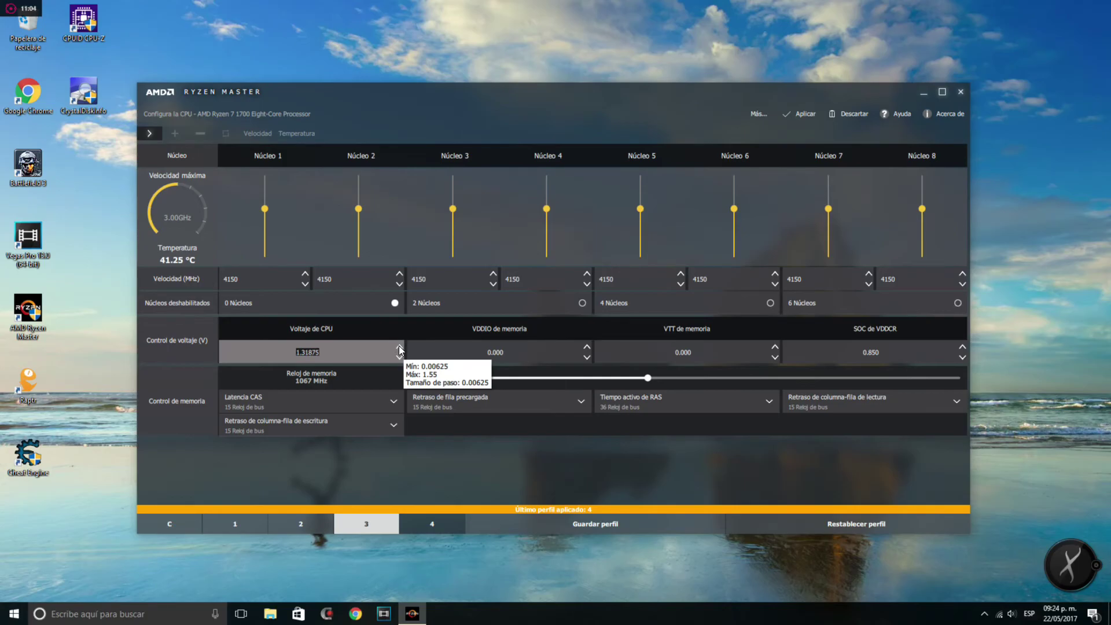
{"action": "left_click", "coordinate": [399, 346]}
{"action": "left_click", "coordinate": [399, 346]}
{"action": "left_click", "coordinate": [399, 347]}
{"action": "left_click", "coordinate": [398, 346]}
{"action": "left_click", "coordinate": [398, 346]}
Raise the speed of all eight cores in profile 3 to 4250 MHz.
{"action": "mouse_move", "coordinate": [277, 288]}
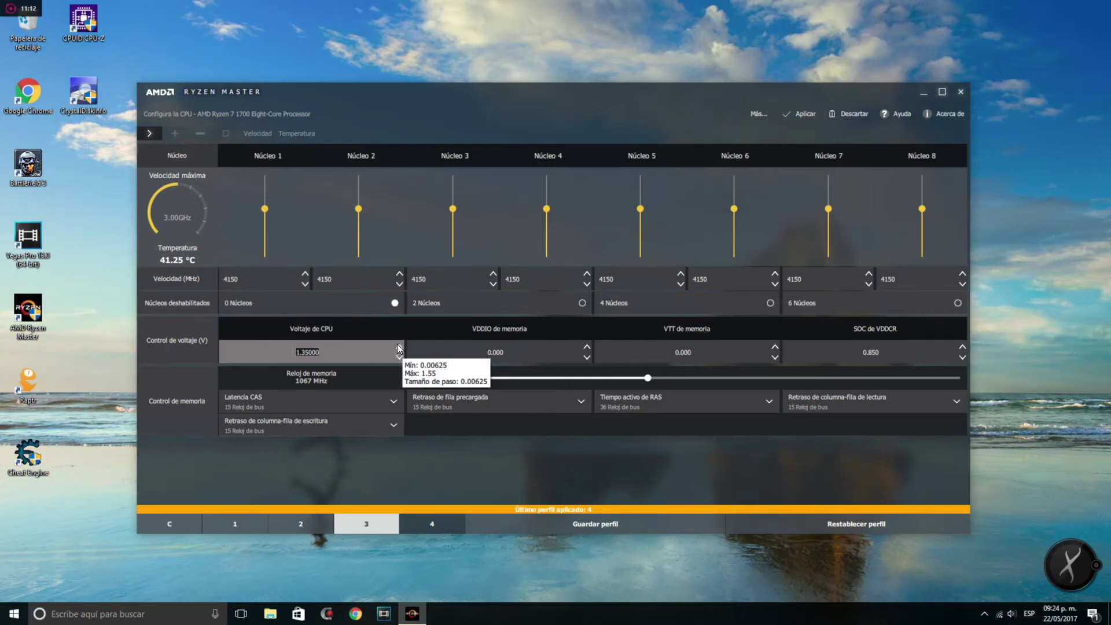
{"action": "left_click", "coordinate": [305, 274]}
{"action": "left_click", "coordinate": [306, 274]}
{"action": "left_click", "coordinate": [305, 274]}
{"action": "left_click", "coordinate": [306, 274]}
{"action": "left_click", "coordinate": [306, 274]}
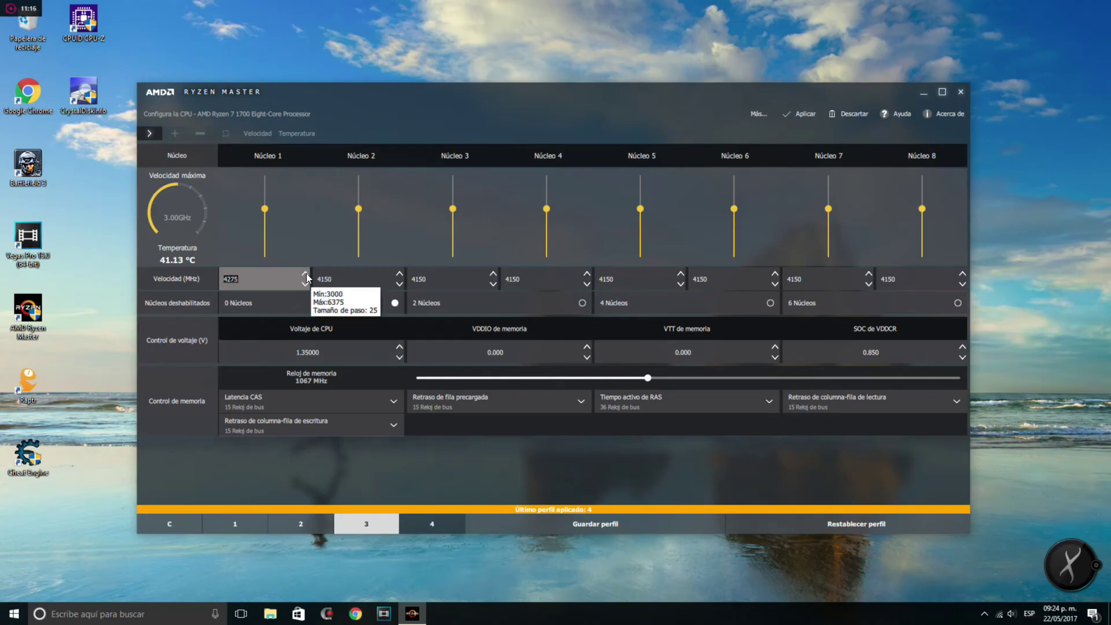
{"action": "left_click", "coordinate": [304, 282]}
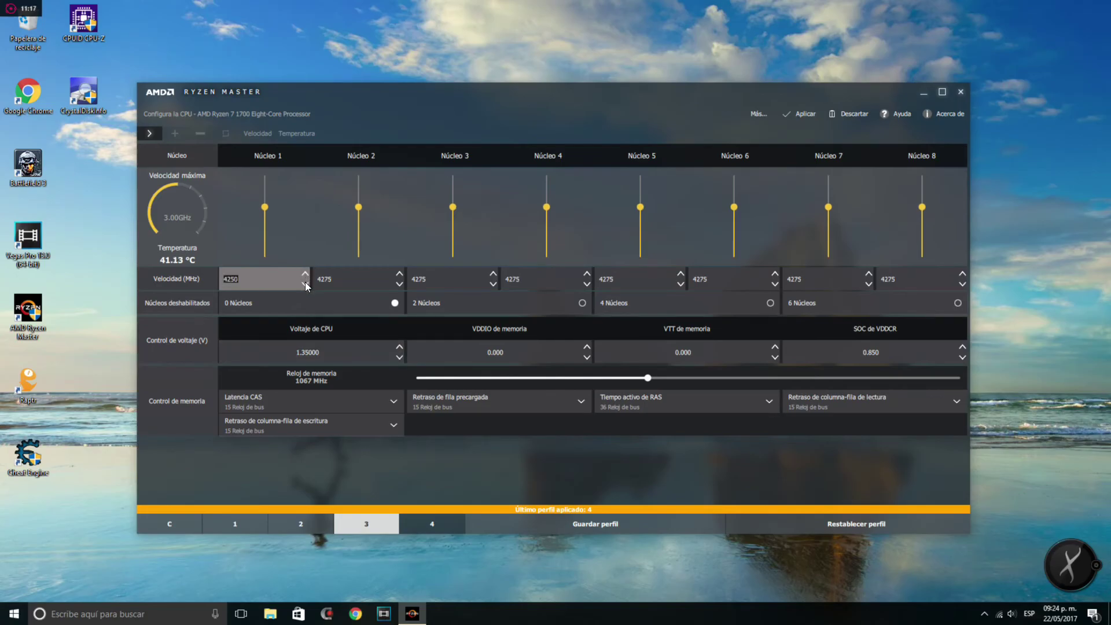
{"action": "double_click", "coordinate": [225, 280]}
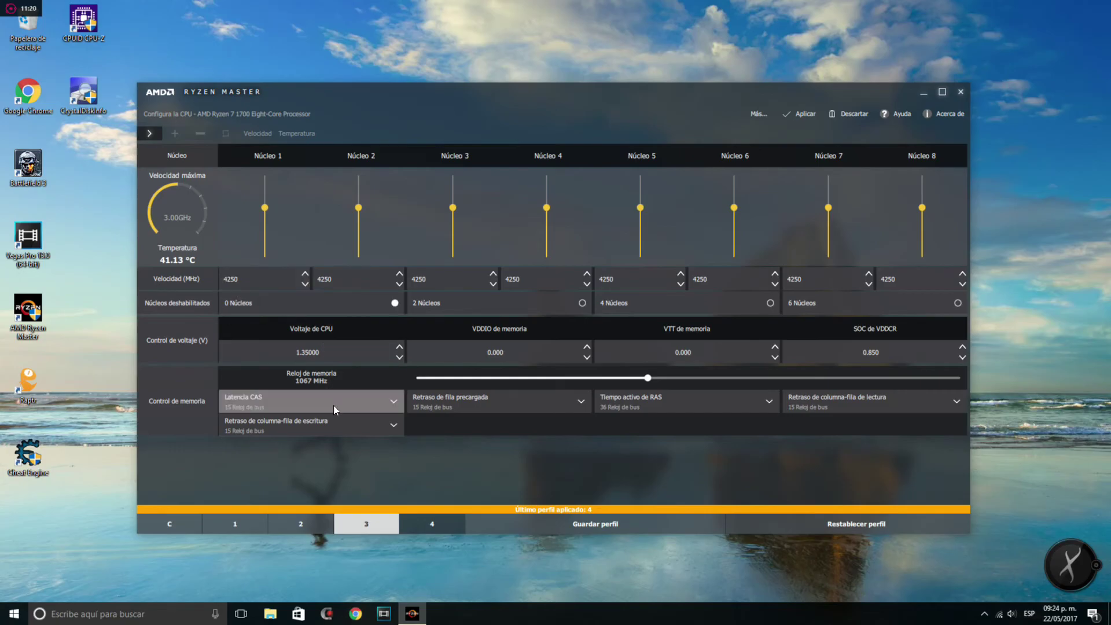
Raise the CPU voltage to 1.40 V for the 4250 MHz core speed.
{"action": "left_click_drag", "start_coordinate": [296, 351], "coordinate": [324, 350]}
{"action": "left_click", "coordinate": [343, 351]}
{"action": "left_click", "coordinate": [400, 345]}
{"action": "left_click", "coordinate": [399, 346]}
{"action": "left_click", "coordinate": [400, 346]}
{"action": "left_click", "coordinate": [400, 346]}
{"action": "left_click", "coordinate": [400, 346]}
{"action": "left_click", "coordinate": [400, 346]}
{"action": "left_click", "coordinate": [399, 346]}
{"action": "left_click", "coordinate": [400, 346]}
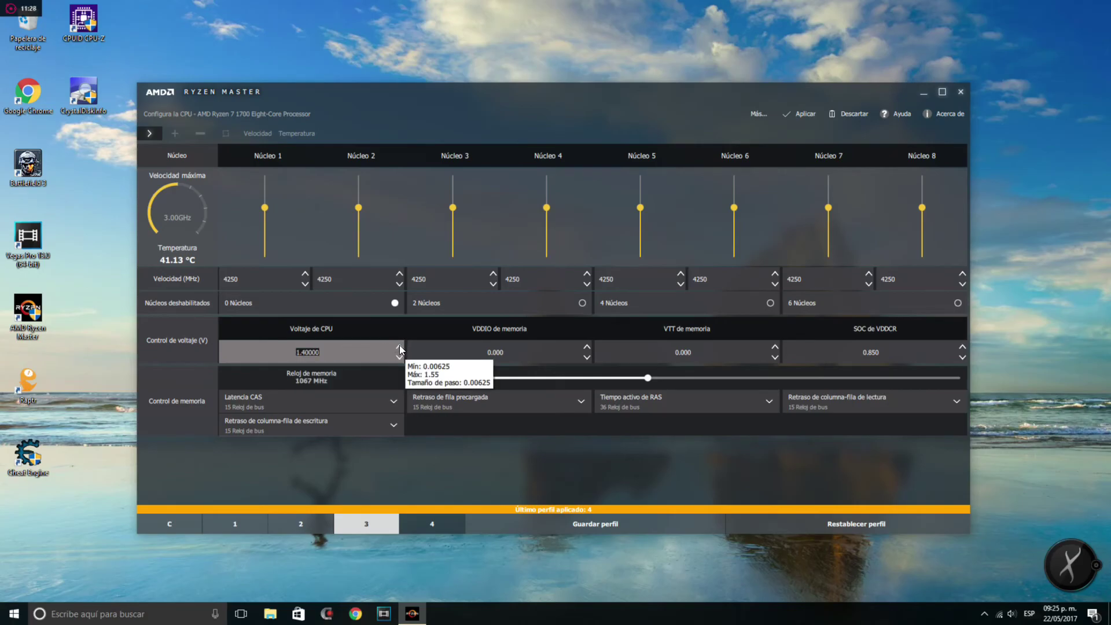
{"action": "left_click", "coordinate": [400, 346]}
{"action": "left_click", "coordinate": [398, 356]}
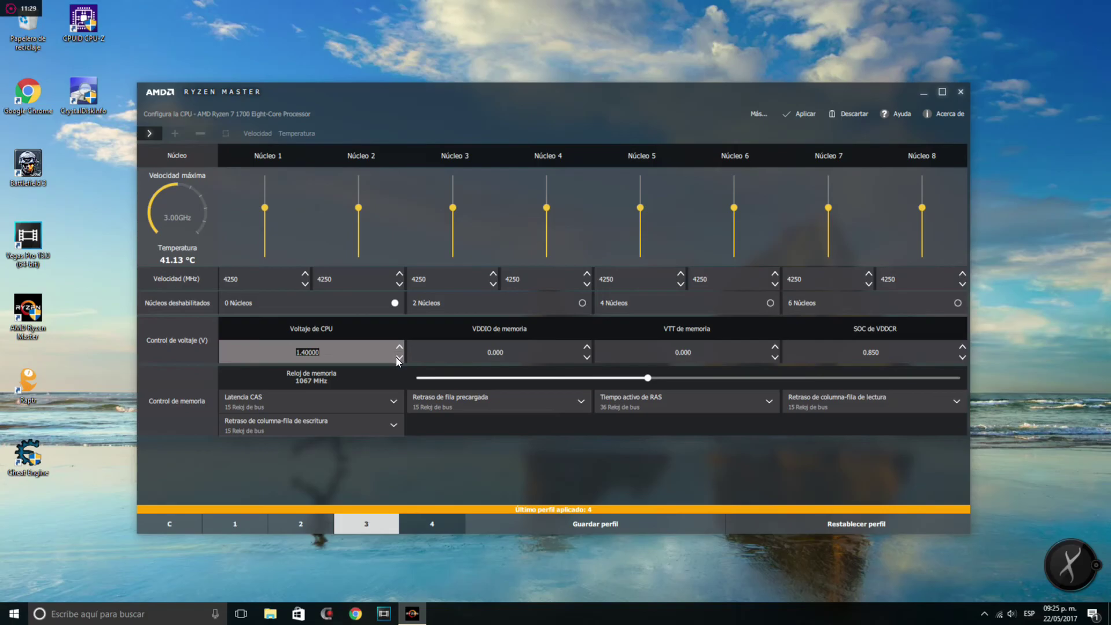
{"action": "left_click", "coordinate": [294, 351]}
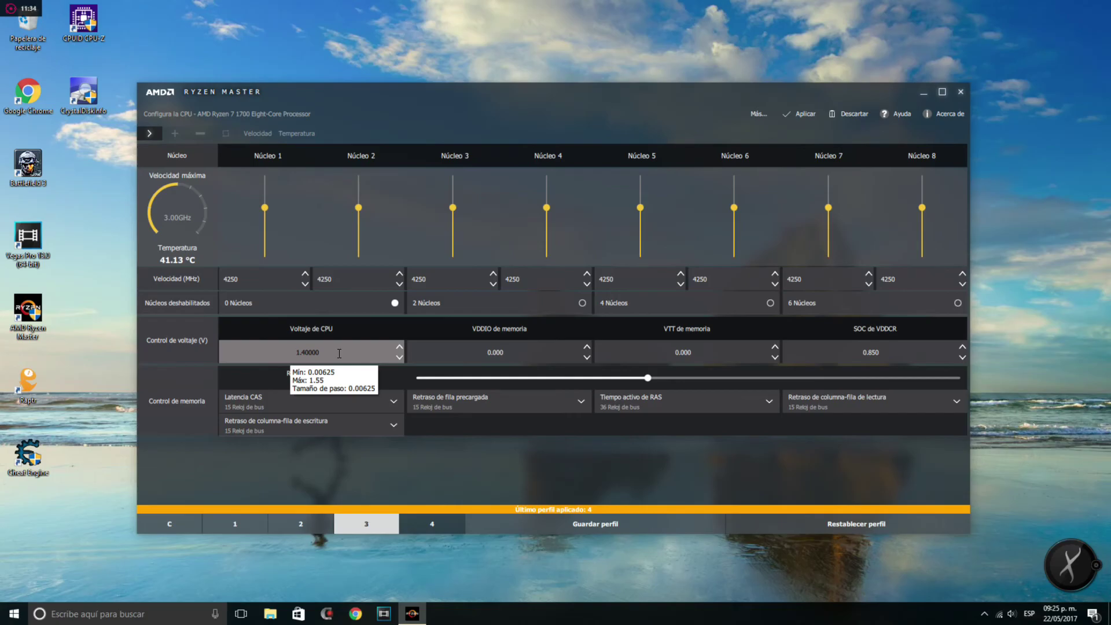
Lower the CPU voltage of profile 3 to 1.30 V, keeping the 4250 MHz core speed.
{"action": "left_click", "coordinate": [399, 357]}
{"action": "left_click", "coordinate": [399, 357]}
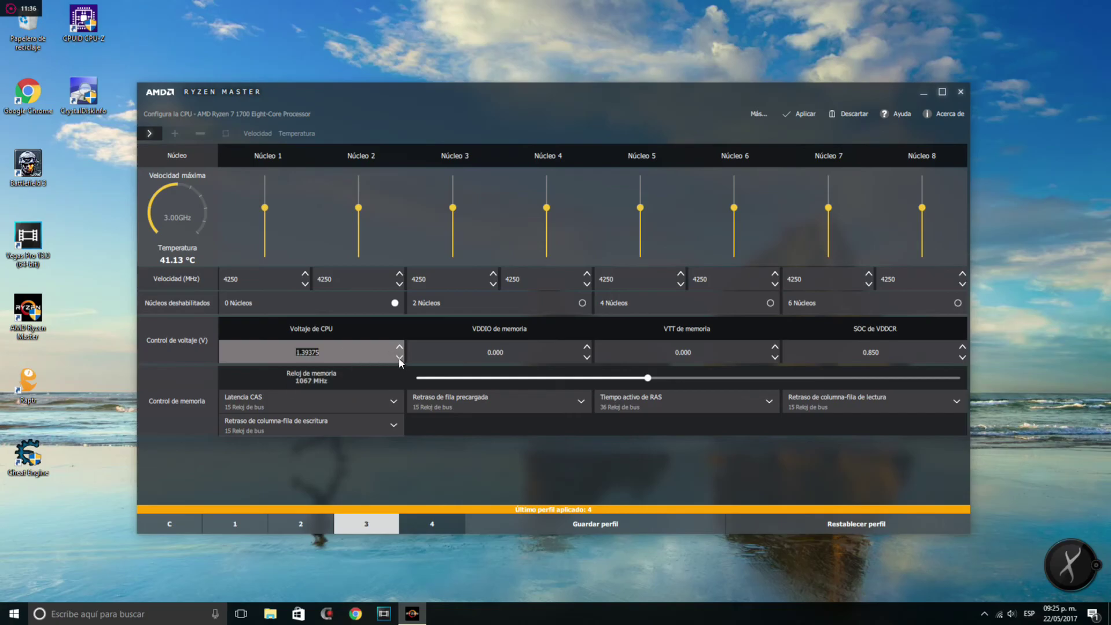
{"action": "left_click", "coordinate": [399, 357]}
{"action": "left_click", "coordinate": [399, 356]}
{"action": "left_click", "coordinate": [399, 357]}
{"action": "left_click", "coordinate": [399, 357]}
{"action": "left_click", "coordinate": [399, 357]}
{"action": "left_click", "coordinate": [399, 356]}
{"action": "left_click", "coordinate": [399, 357]}
{"action": "left_click", "coordinate": [399, 357]}
{"action": "left_click", "coordinate": [399, 357]}
{"action": "left_click", "coordinate": [399, 357]}
{"action": "left_click", "coordinate": [399, 357]}
{"action": "left_click", "coordinate": [400, 357]}
{"action": "left_click", "coordinate": [399, 357]}
{"action": "left_click", "coordinate": [399, 357]}
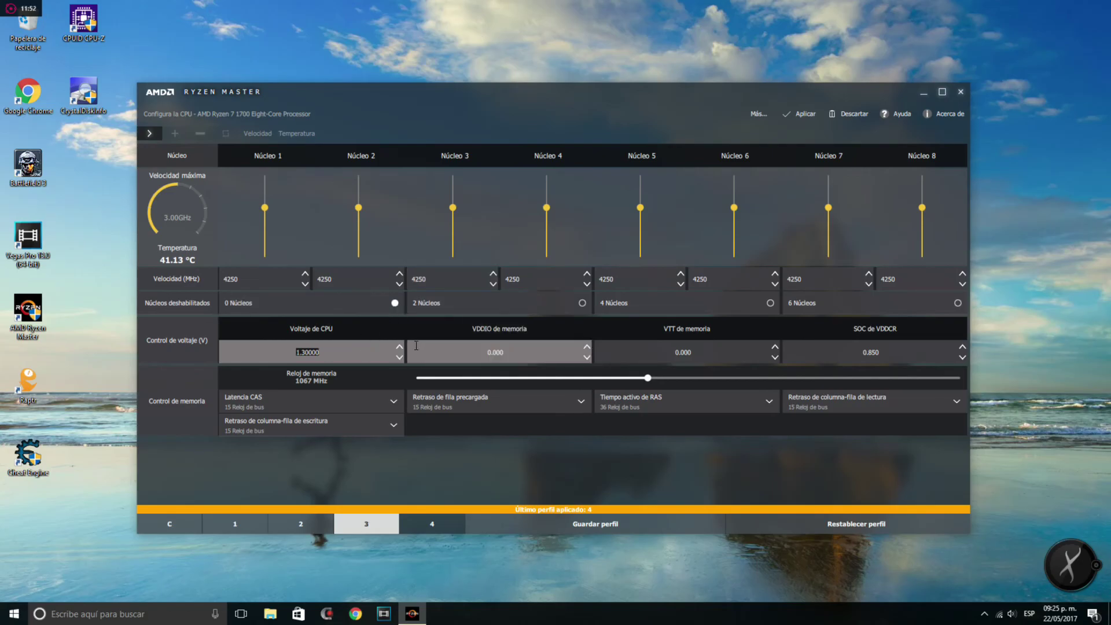
Raise the CPU voltage of profile 3 to 1.33125 V.
{"action": "left_click", "coordinate": [398, 345]}
{"action": "left_click", "coordinate": [398, 345]}
{"action": "left_click", "coordinate": [398, 345]}
{"action": "left_click", "coordinate": [399, 346]}
{"action": "left_click", "coordinate": [399, 345]}
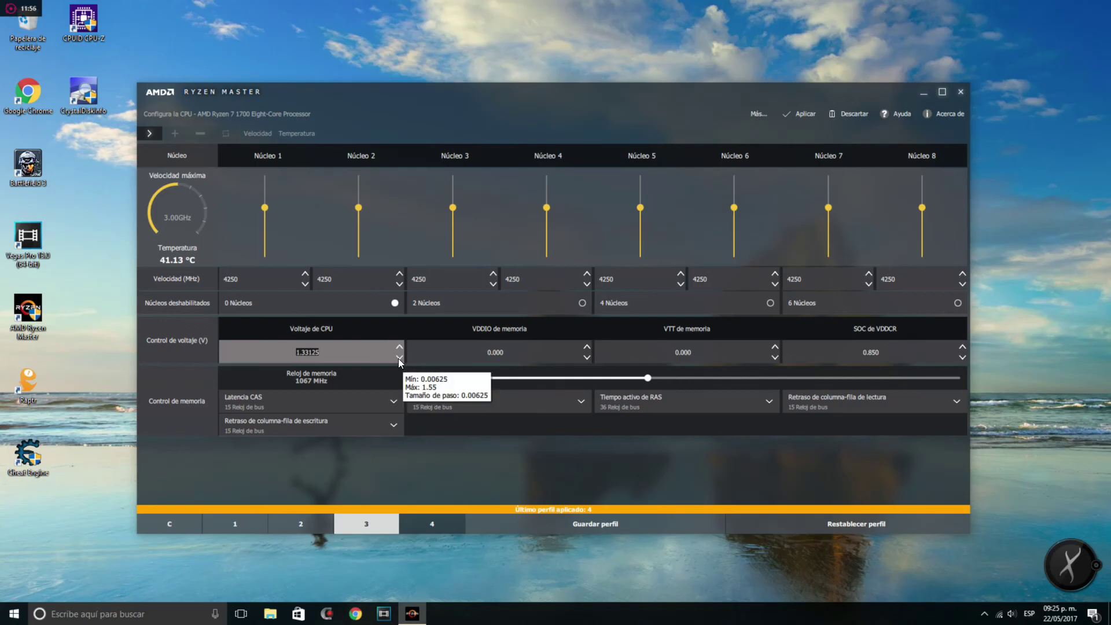
Reduce the CPU voltage of profile 3 to 1.20 V, keeping the 4250 MHz core speed.
{"action": "left_click", "coordinate": [399, 358]}
{"action": "left_click", "coordinate": [399, 357]}
{"action": "left_click", "coordinate": [399, 358]}
{"action": "left_click", "coordinate": [399, 357]}
{"action": "left_click", "coordinate": [399, 357]}
{"action": "left_click", "coordinate": [398, 357]}
{"action": "left_click", "coordinate": [398, 358]}
{"action": "left_click", "coordinate": [399, 357]}
{"action": "left_click", "coordinate": [399, 357]}
{"action": "left_click", "coordinate": [398, 358]}
{"action": "left_click", "coordinate": [398, 357]}
{"action": "left_click", "coordinate": [399, 358]}
{"action": "left_click", "coordinate": [398, 357]}
{"action": "left_click", "coordinate": [398, 358]}
{"action": "left_click", "coordinate": [398, 358]}
{"action": "left_click", "coordinate": [399, 357]}
{"action": "left_click", "coordinate": [398, 358]}
{"action": "left_click", "coordinate": [399, 357]}
{"action": "left_click", "coordinate": [398, 358]}
{"action": "left_click", "coordinate": [399, 357]}
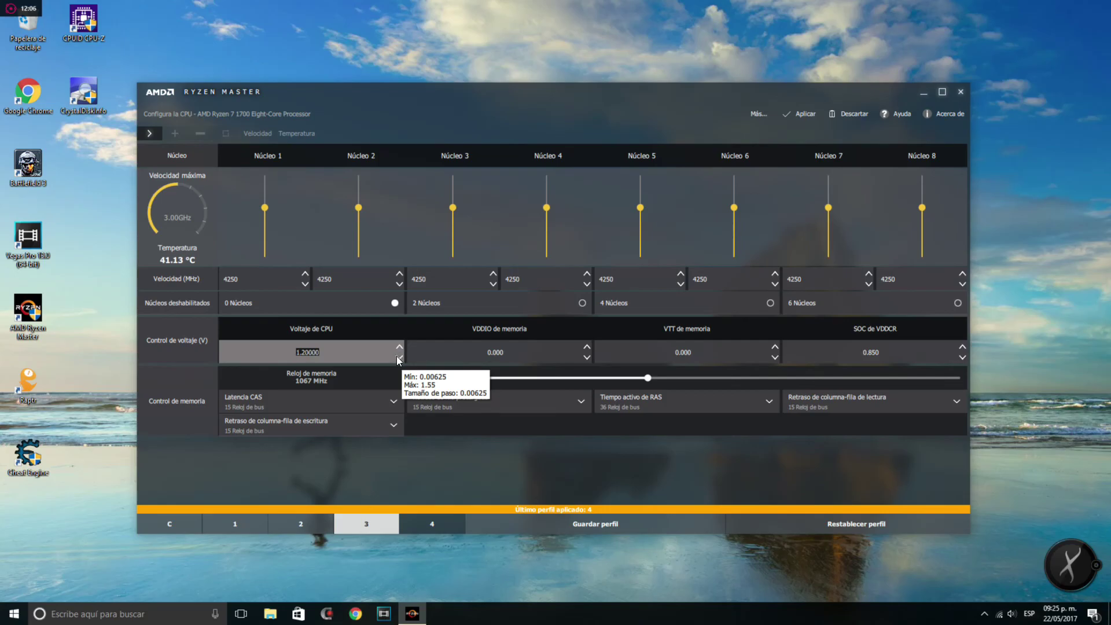
Reduce the speed of all eight cores in profile 3 to 3825 MHz.
{"action": "left_click", "coordinate": [304, 284]}
{"action": "left_click", "coordinate": [305, 284]}
{"action": "left_click", "coordinate": [305, 284]}
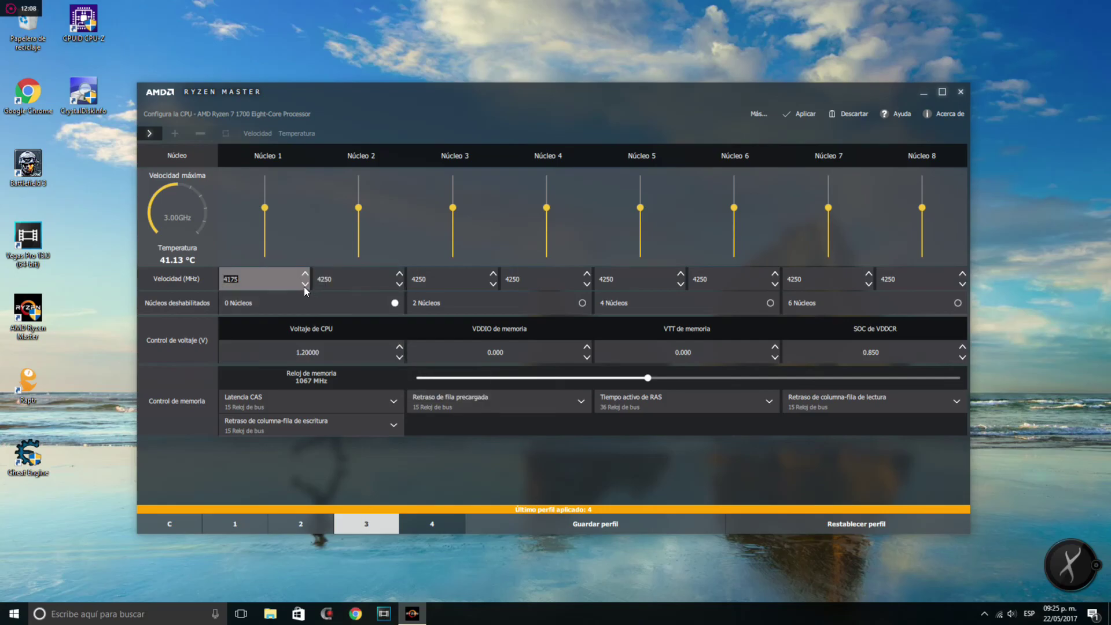
{"action": "left_click", "coordinate": [305, 284]}
{"action": "left_click", "coordinate": [305, 284]}
{"action": "left_click", "coordinate": [305, 285]}
{"action": "left_click", "coordinate": [305, 284]}
{"action": "left_click", "coordinate": [305, 285]}
{"action": "left_click", "coordinate": [305, 284]}
{"action": "left_click", "coordinate": [305, 285]}
{"action": "left_click", "coordinate": [305, 285]}
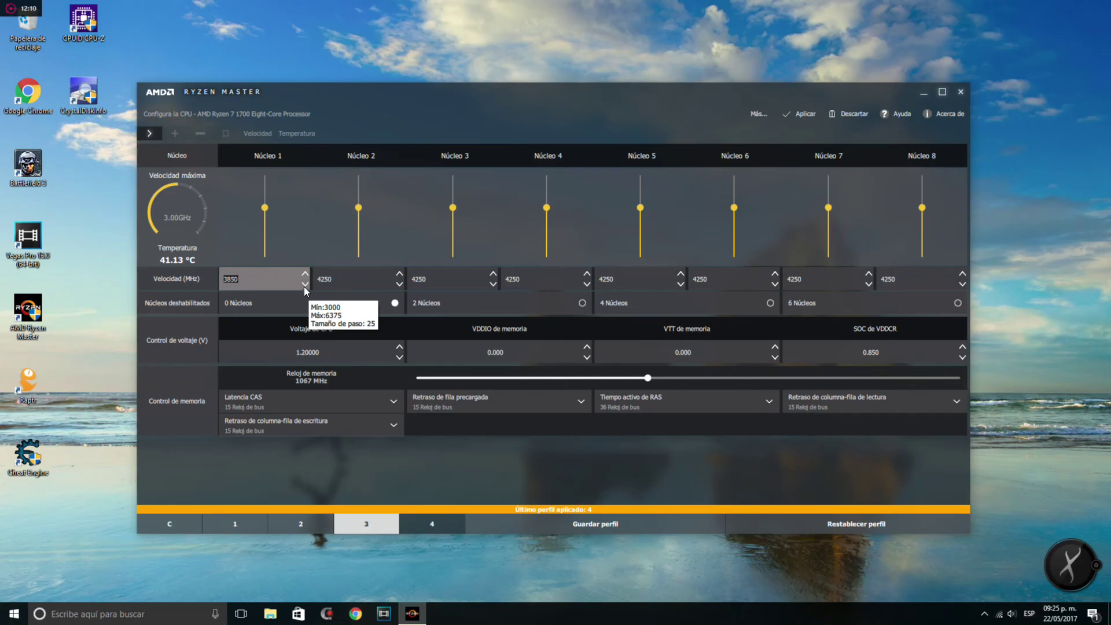
{"action": "left_click", "coordinate": [305, 284]}
{"action": "double_click", "coordinate": [251, 282]}
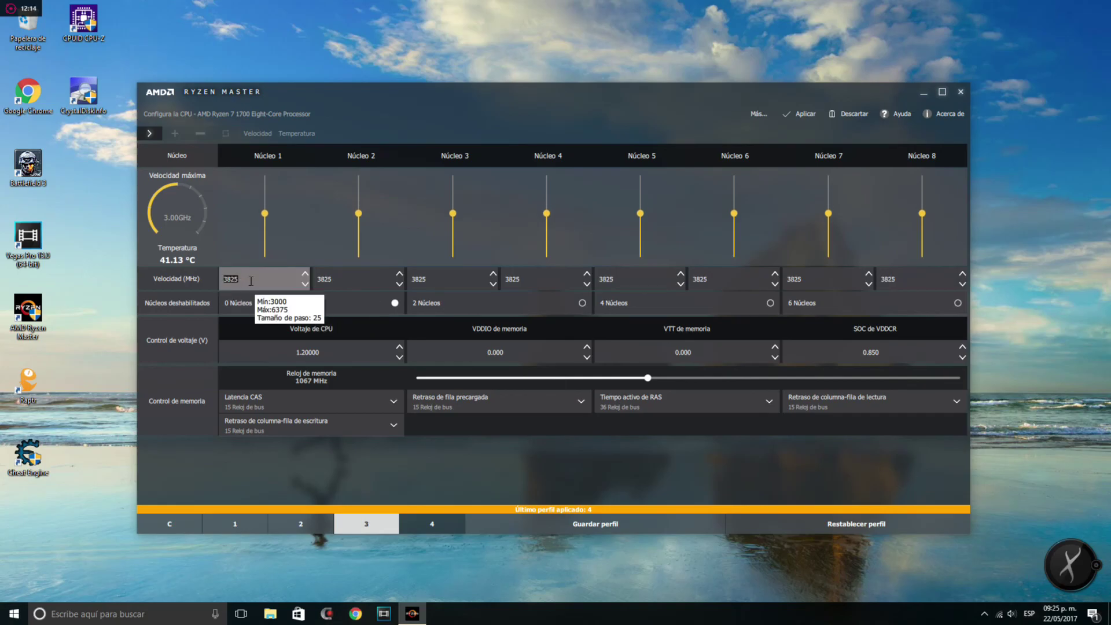